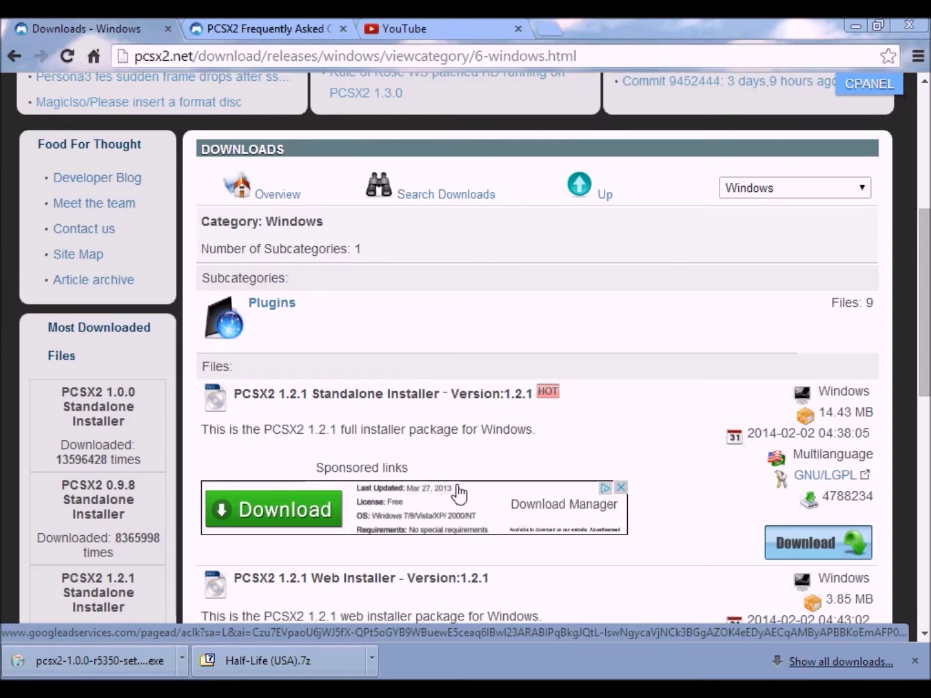
- Examine the PCSX2 Windows downloads page, its installer listings and the release categories offered by the site
{"action": "scroll", "coordinate": [624, 446], "scroll_direction": "down", "scroll_amount": 1}
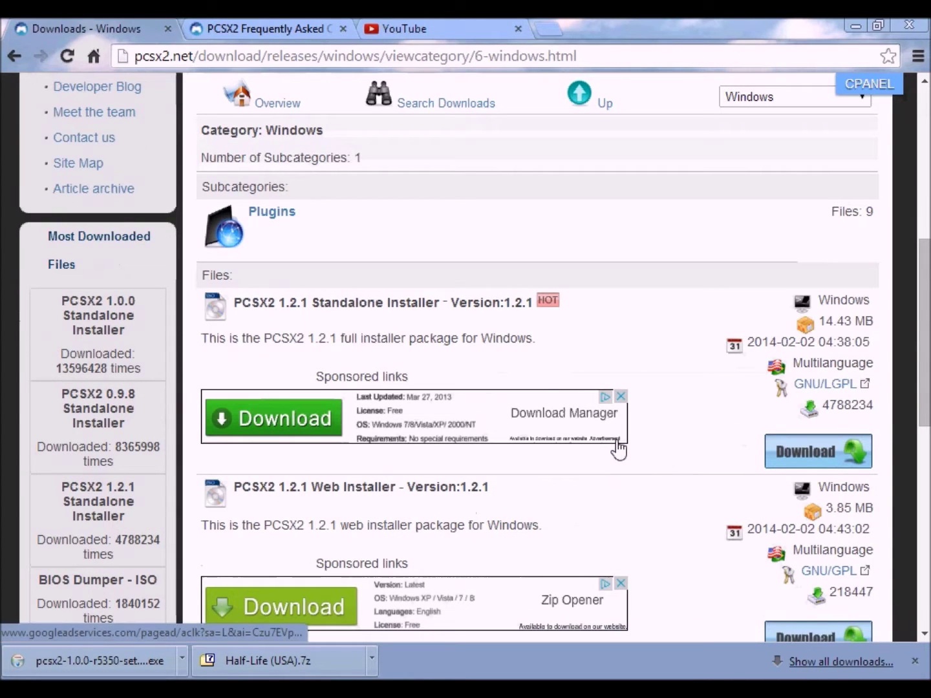
{"action": "scroll", "coordinate": [600, 537], "scroll_direction": "up", "scroll_amount": 2}
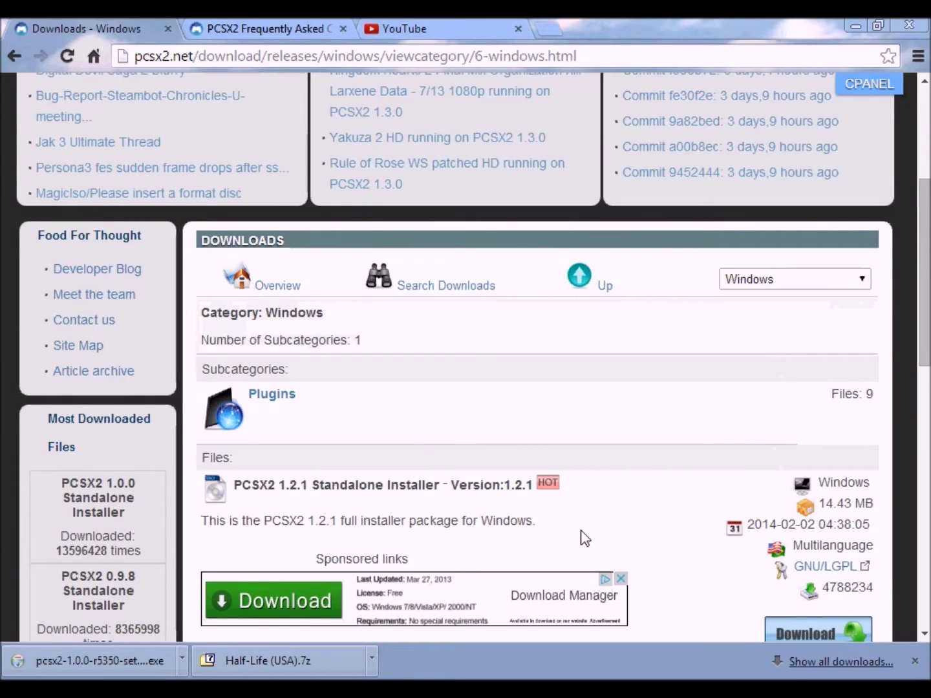
{"action": "scroll", "coordinate": [636, 527], "scroll_direction": "down", "scroll_amount": 1}
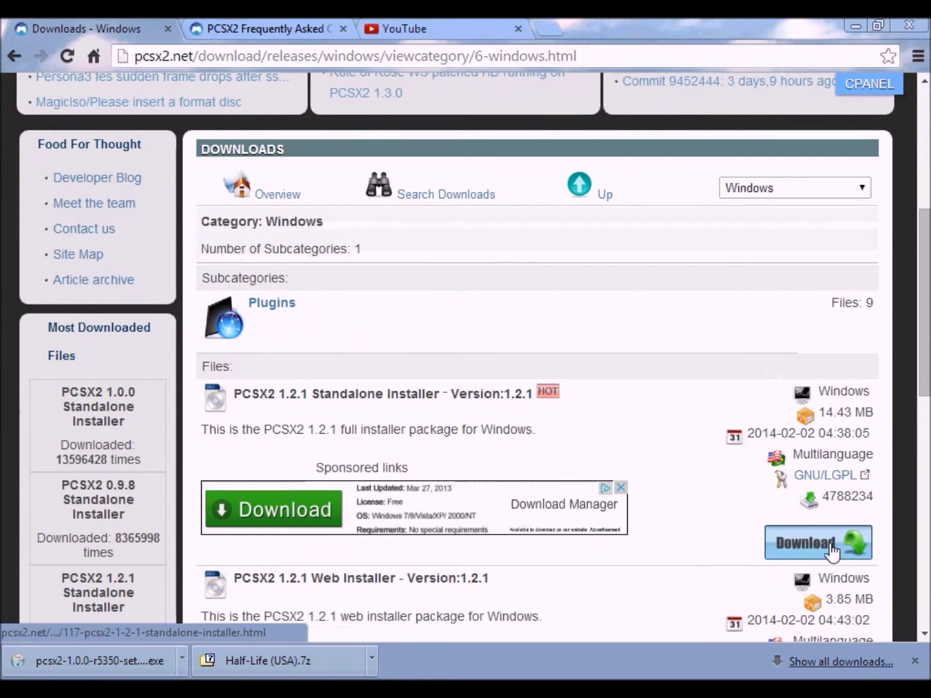
{"action": "scroll", "coordinate": [601, 565], "scroll_direction": "up", "scroll_amount": 2}
{"action": "scroll", "coordinate": [603, 572], "scroll_direction": "up", "scroll_amount": 1}
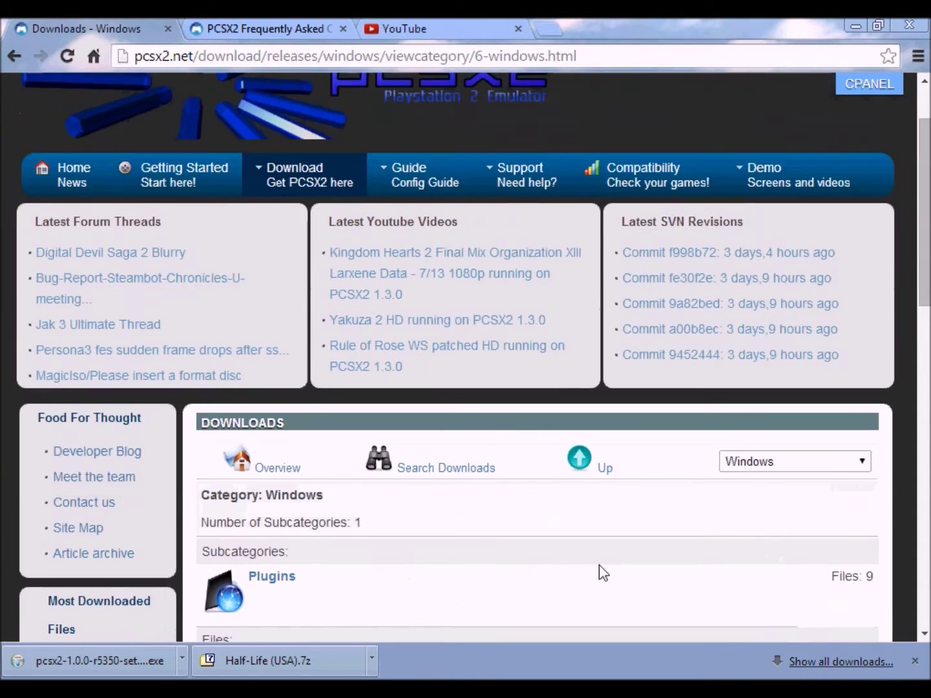
{"action": "scroll", "coordinate": [602, 572], "scroll_direction": "up", "scroll_amount": 1}
{"action": "mouse_move", "coordinate": [317, 272]}
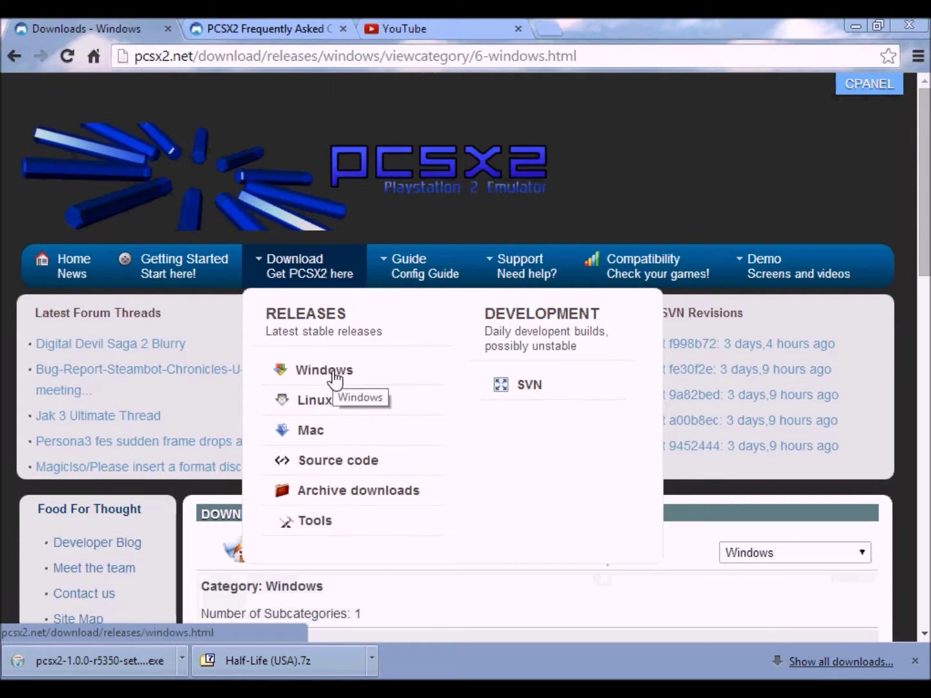
{"action": "scroll", "coordinate": [481, 612], "scroll_direction": "down", "scroll_amount": 4}
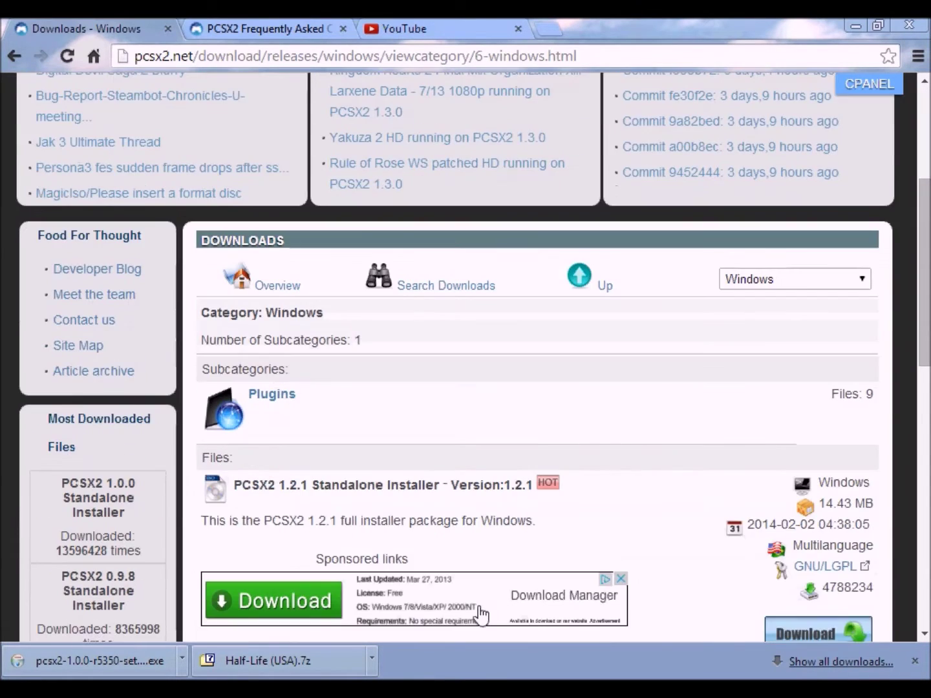
{"action": "scroll", "coordinate": [479, 613], "scroll_direction": "down", "scroll_amount": 5}
{"action": "scroll", "coordinate": [479, 607], "scroll_direction": "up", "scroll_amount": 4}
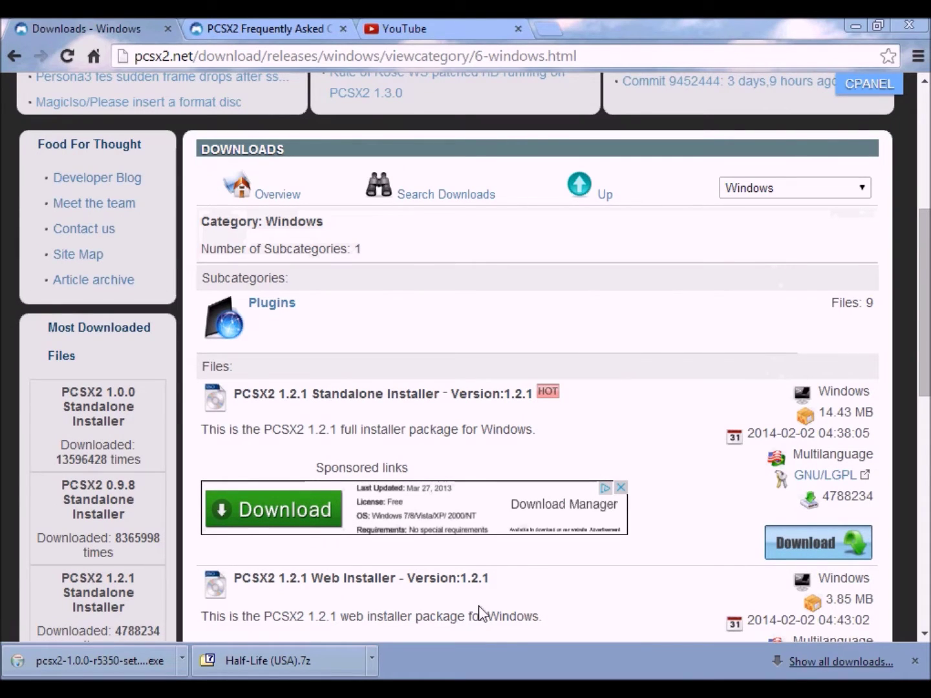
{"action": "scroll", "coordinate": [479, 611], "scroll_direction": "up", "scroll_amount": 3}
{"action": "scroll", "coordinate": [479, 610], "scroll_direction": "up", "scroll_amount": 3}
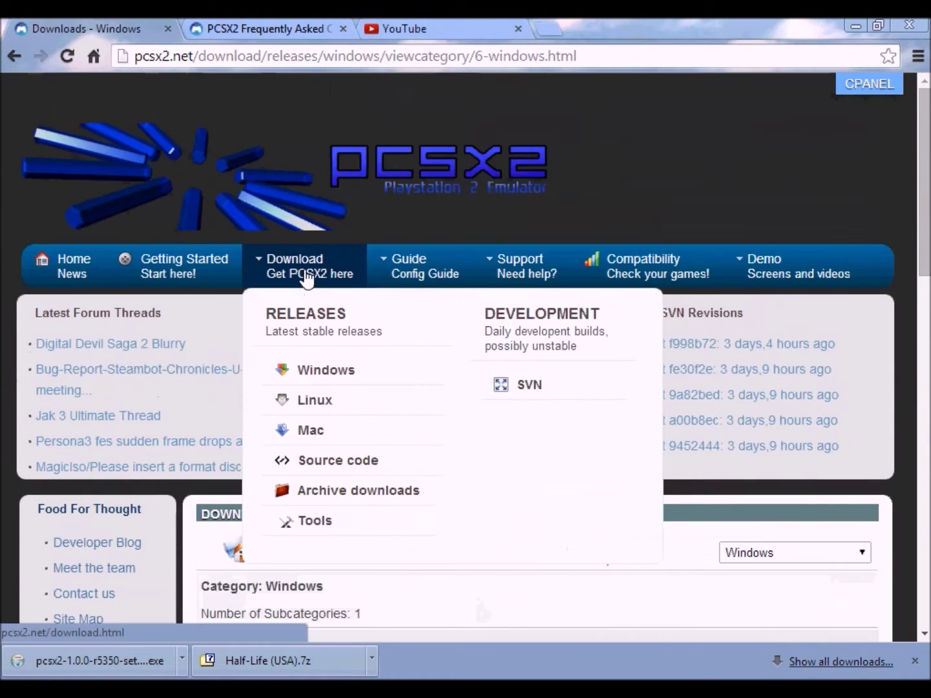
- Review the platform categories on the PCSX2 releases page and the main downloads overview
{"action": "left_click", "coordinate": [308, 320]}
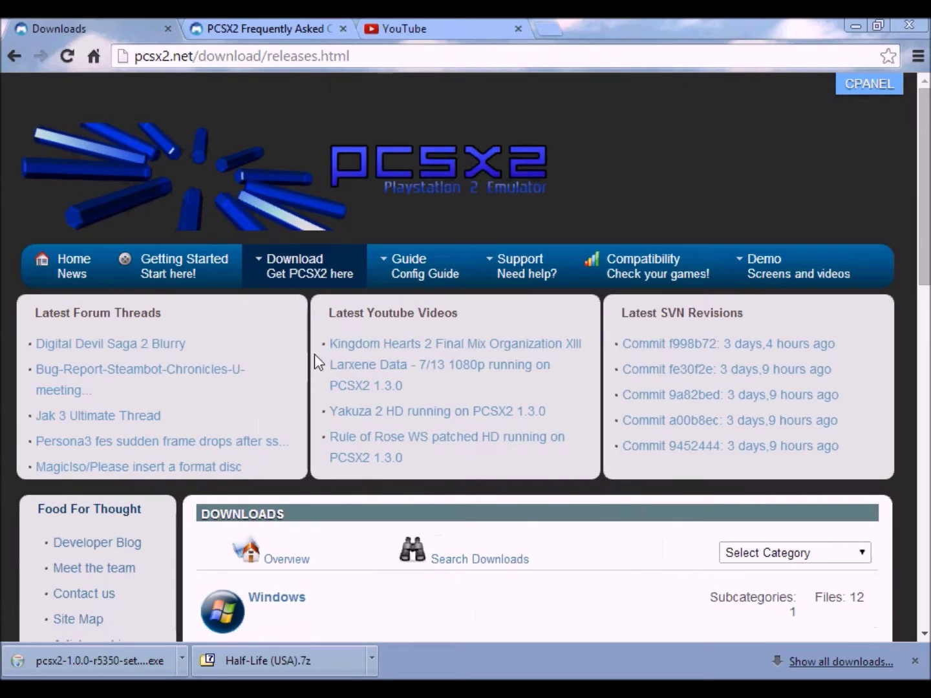
{"action": "scroll", "coordinate": [352, 556], "scroll_direction": "down", "scroll_amount": 4}
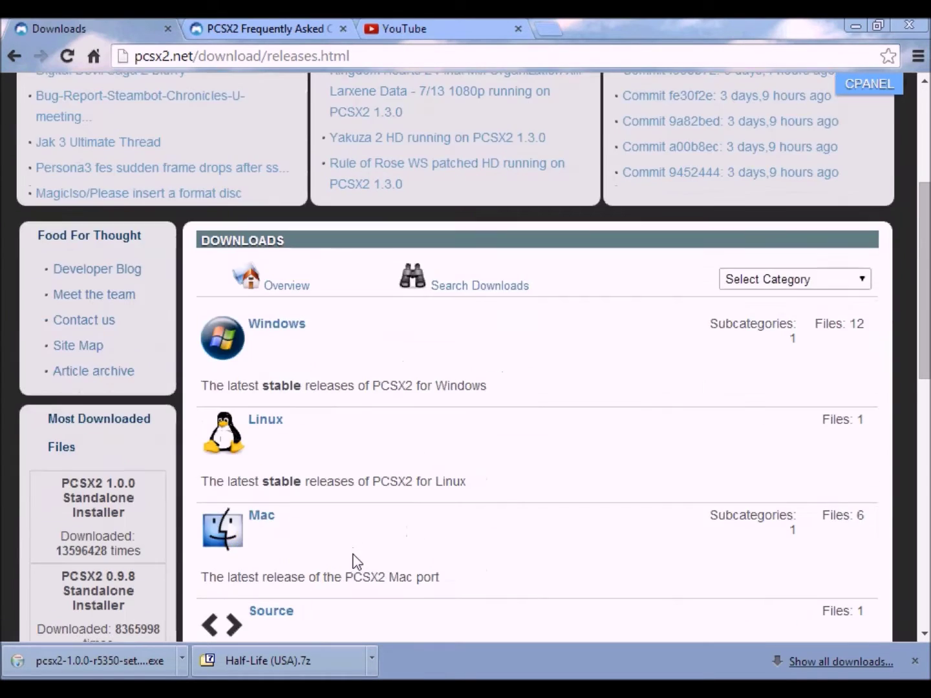
{"action": "scroll", "coordinate": [353, 561], "scroll_direction": "down", "scroll_amount": 2}
{"action": "scroll", "coordinate": [353, 559], "scroll_direction": "up", "scroll_amount": 4}
{"action": "left_click", "coordinate": [291, 174]}
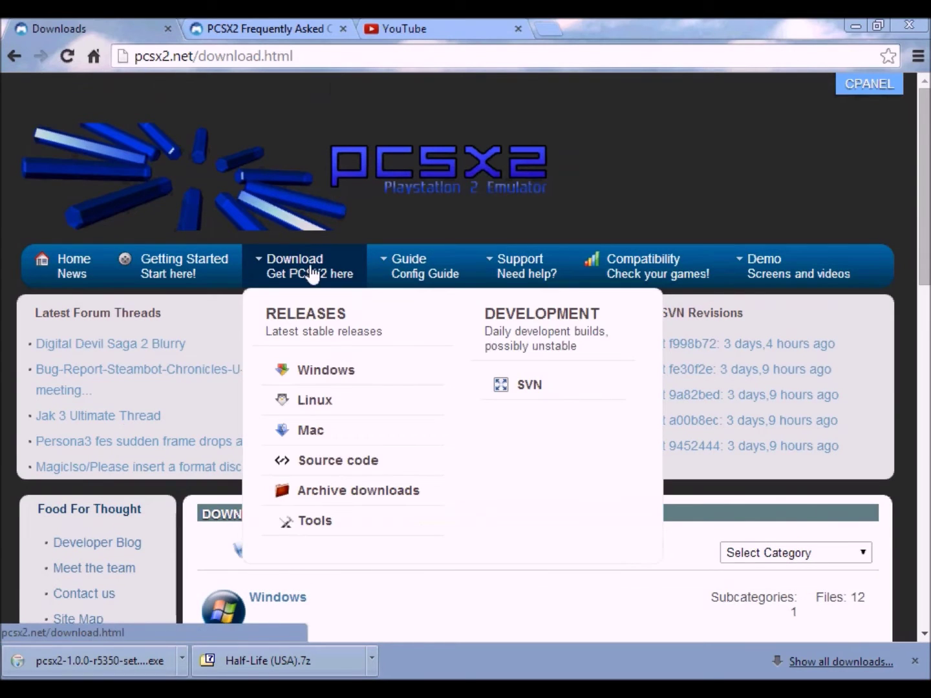
{"action": "scroll", "coordinate": [391, 562], "scroll_direction": "down", "scroll_amount": 7}
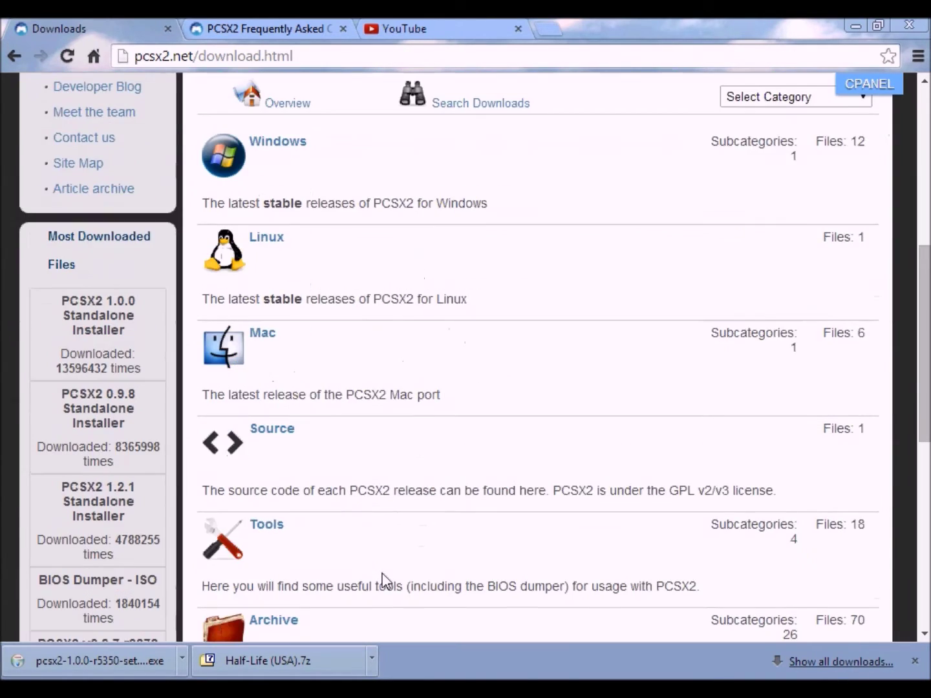
{"action": "scroll", "coordinate": [382, 578], "scroll_direction": "up", "scroll_amount": 1}
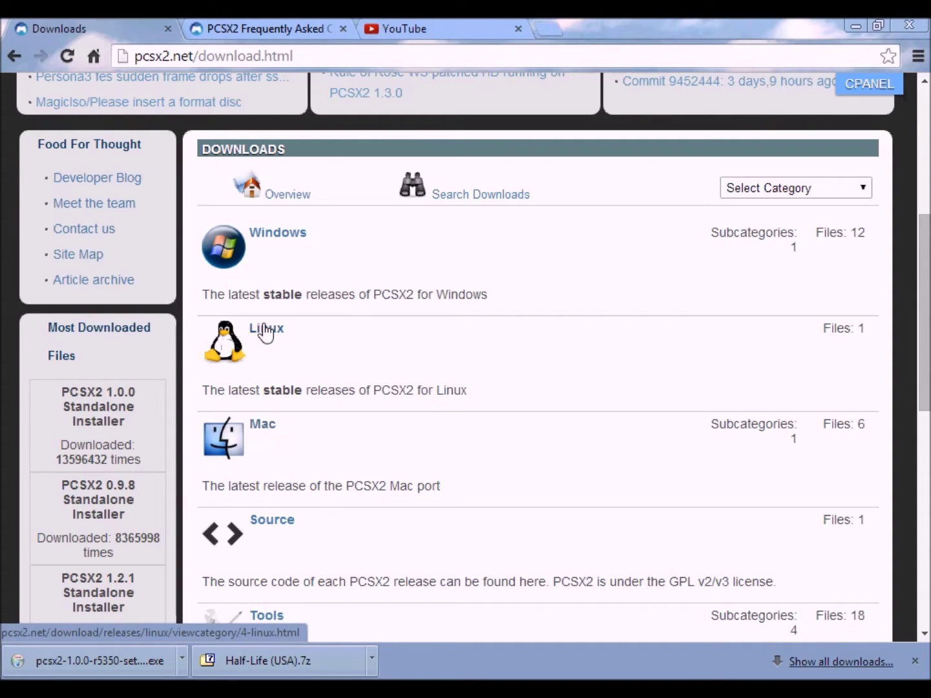
- Open the Windows releases category and download the PCSX2 1.2.1 Standalone Installer
{"action": "left_click", "coordinate": [266, 245]}
{"action": "mouse_move", "coordinate": [291, 267]}
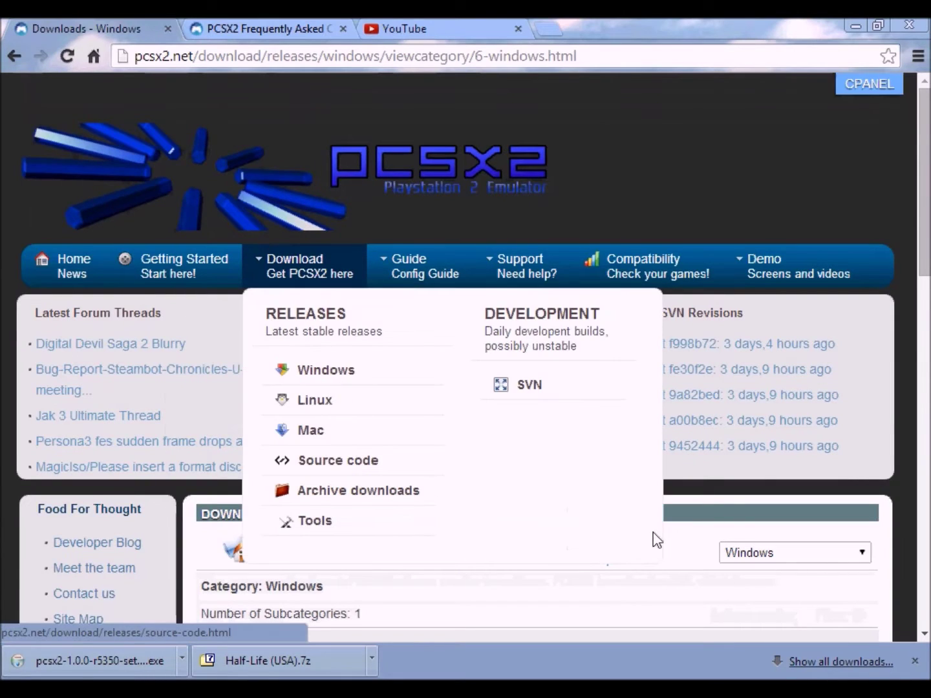
{"action": "scroll", "coordinate": [640, 562], "scroll_direction": "down", "scroll_amount": 6}
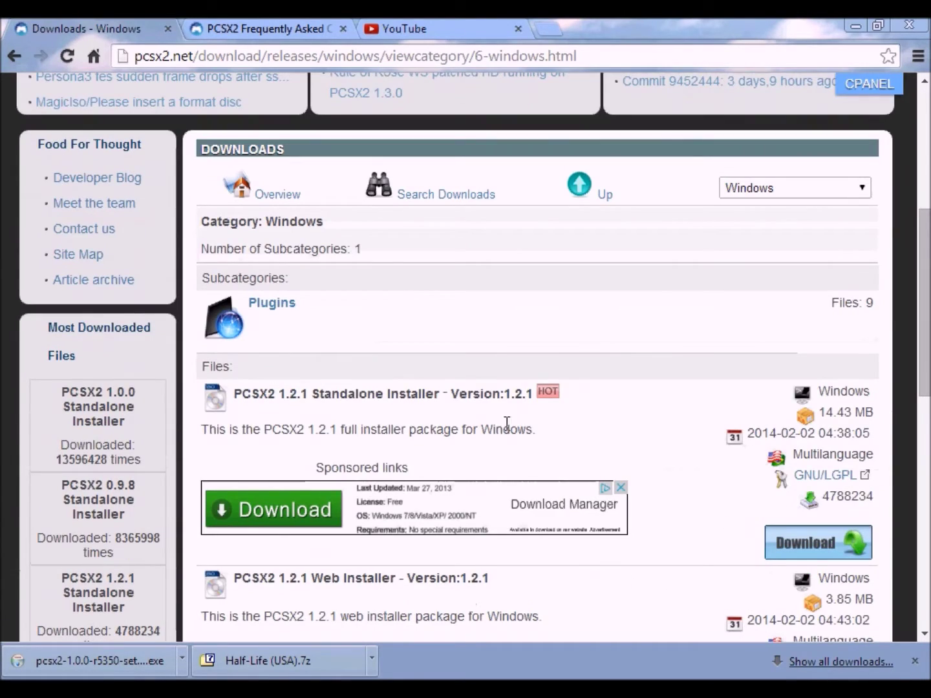
{"action": "left_click", "coordinate": [816, 545]}
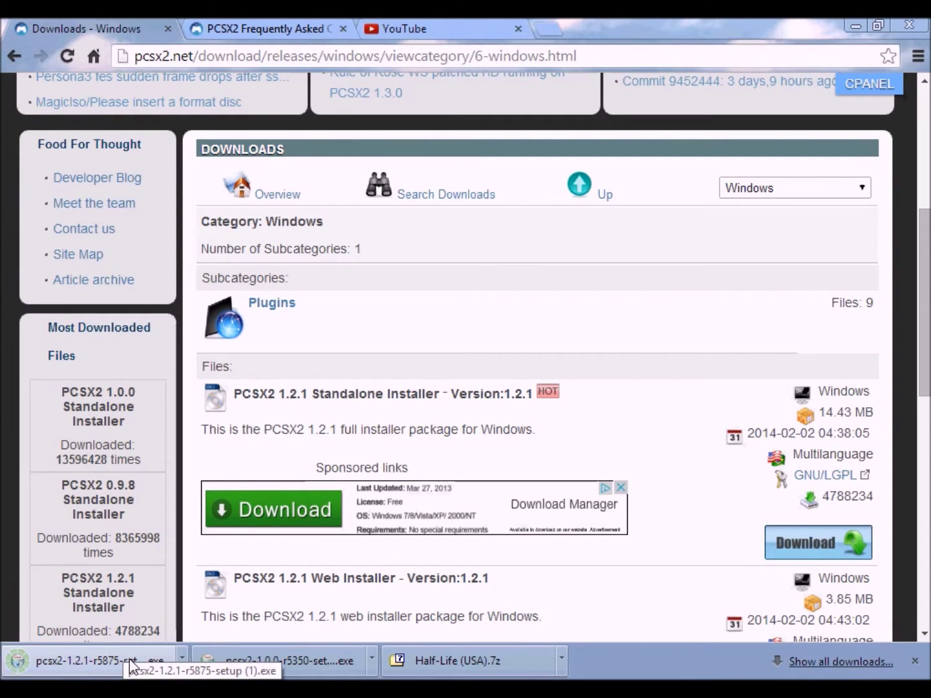
- Launch the downloaded PCSX2 1.2.1 setup file and accept the default set of components
{"action": "left_click", "coordinate": [131, 666]}
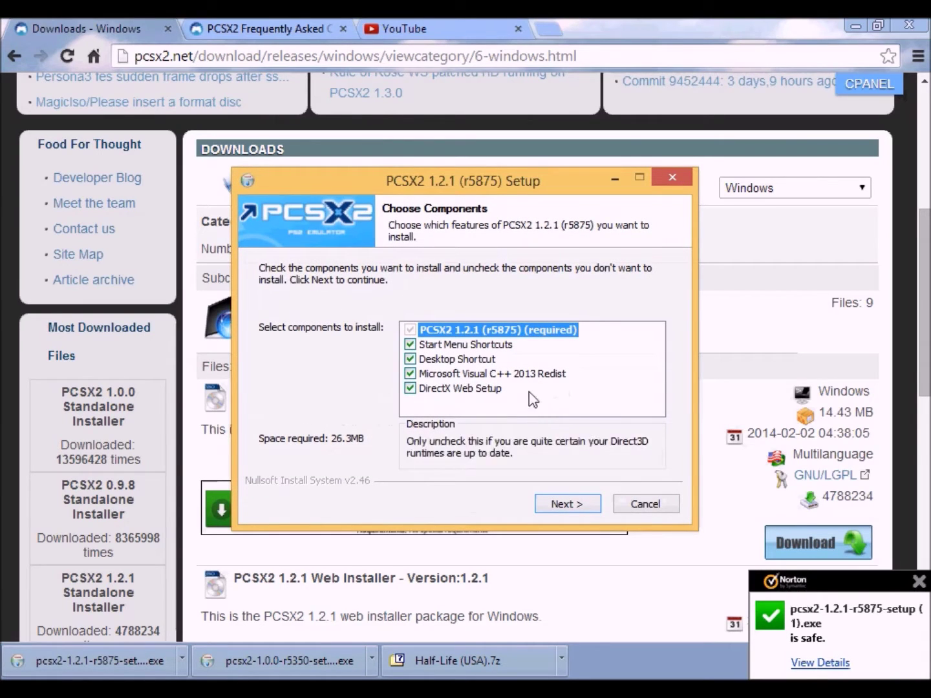
{"action": "left_click", "coordinate": [585, 505]}
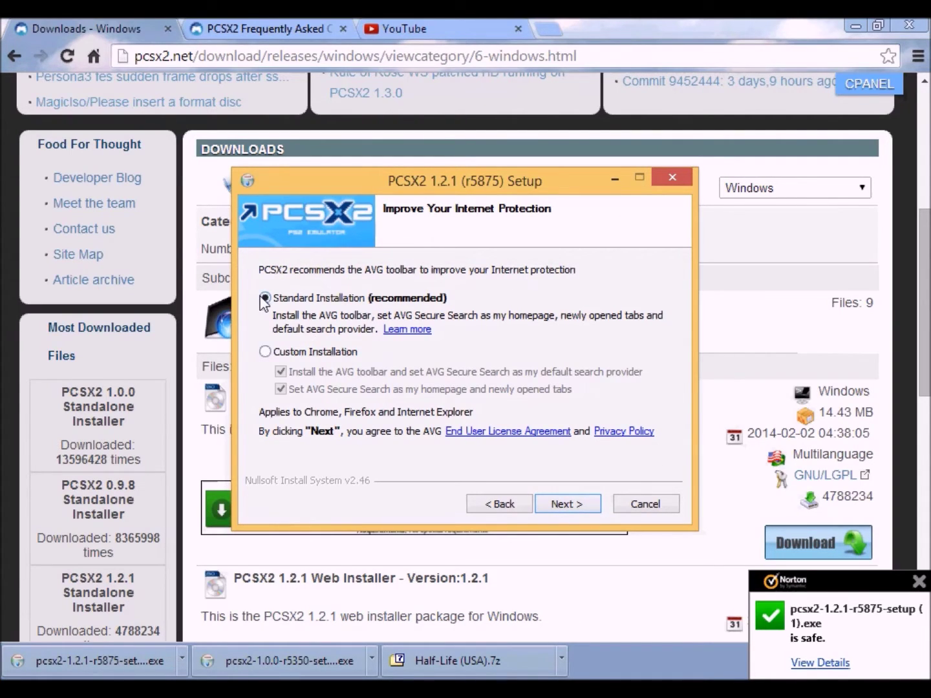
- Choose Custom Installation, decline both the AVG toolbar and AVG Secure Search homepage options, and continue the setup
{"action": "left_click", "coordinate": [265, 351]}
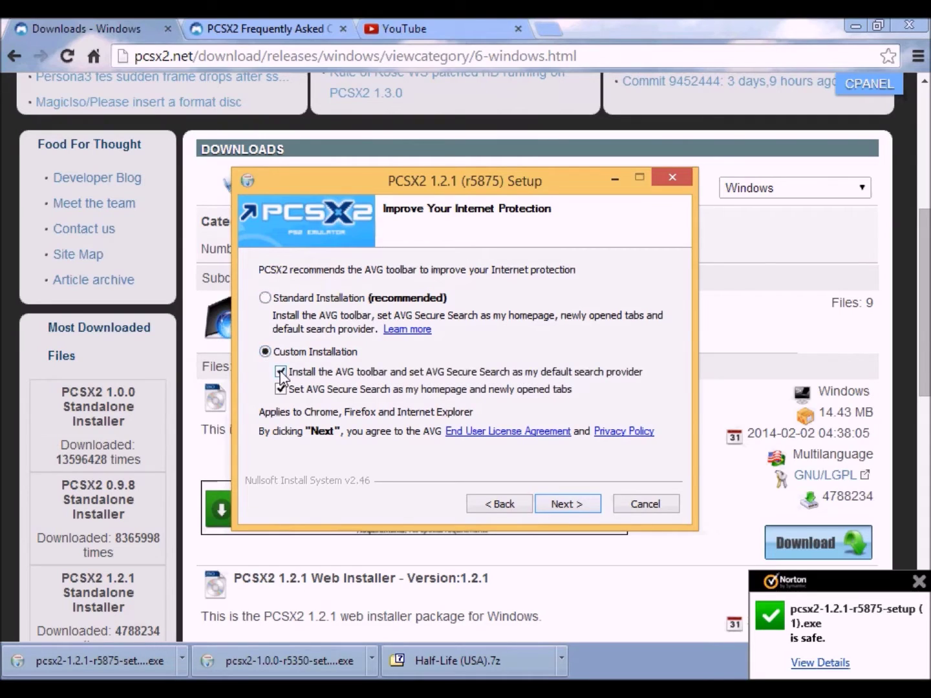
{"action": "left_click", "coordinate": [280, 372]}
{"action": "left_click", "coordinate": [280, 389]}
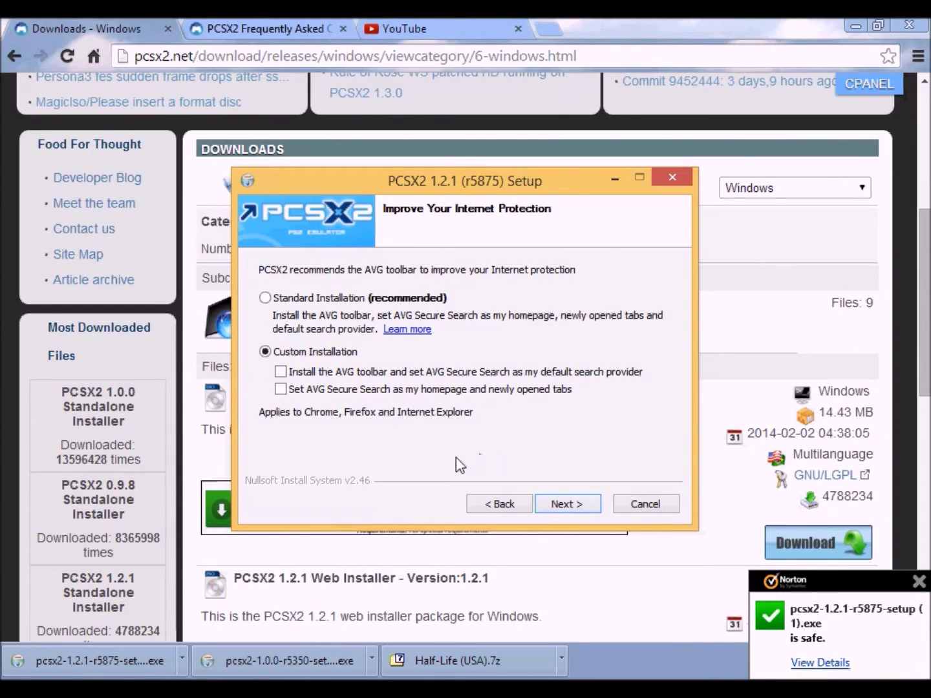
{"action": "left_click", "coordinate": [560, 505]}
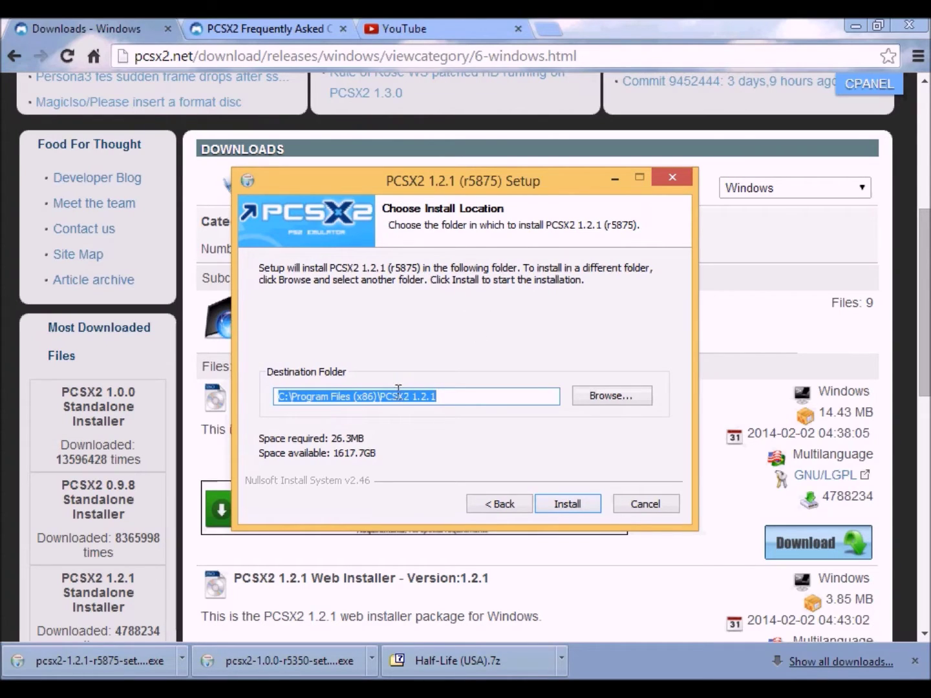
- Install PCSX2 into the default folder C:\Program Files (x86)\PCSX2 1.2.1 and close the finished setup
{"action": "left_click", "coordinate": [547, 503]}
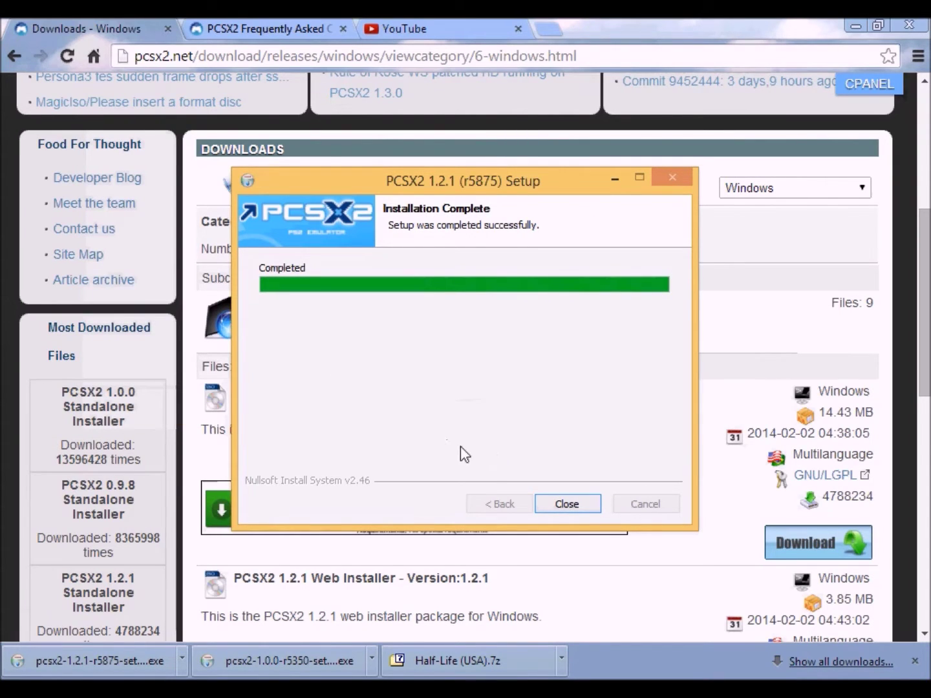
{"action": "left_click", "coordinate": [565, 506]}
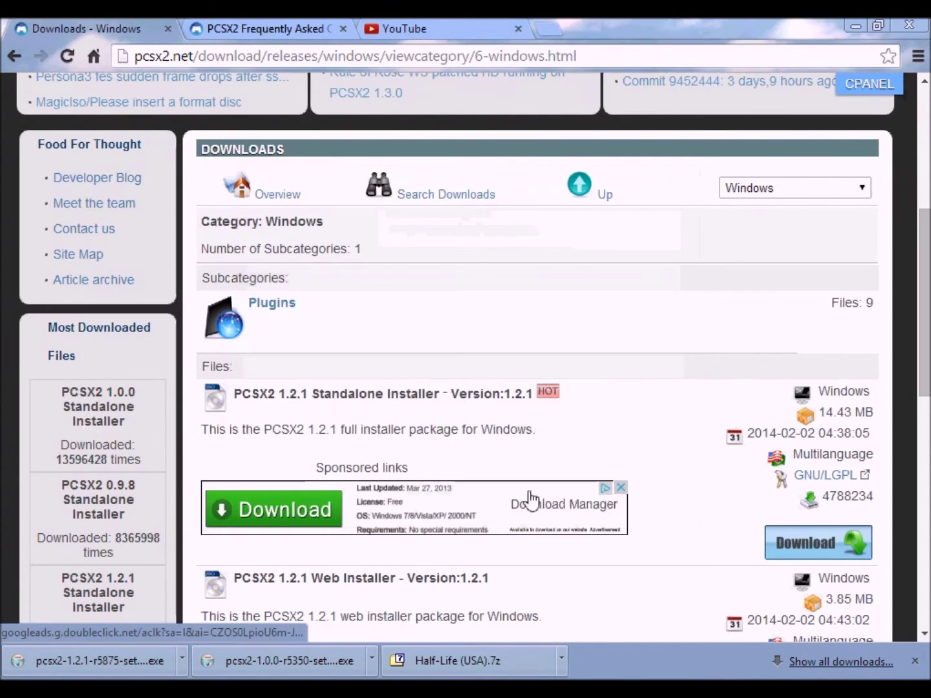
- Switch to the desktop, launch PCSX2 1.2.1 (r5875), and continue the First Time Configuration with the system default language
{"action": "left_click", "coordinate": [856, 27]}
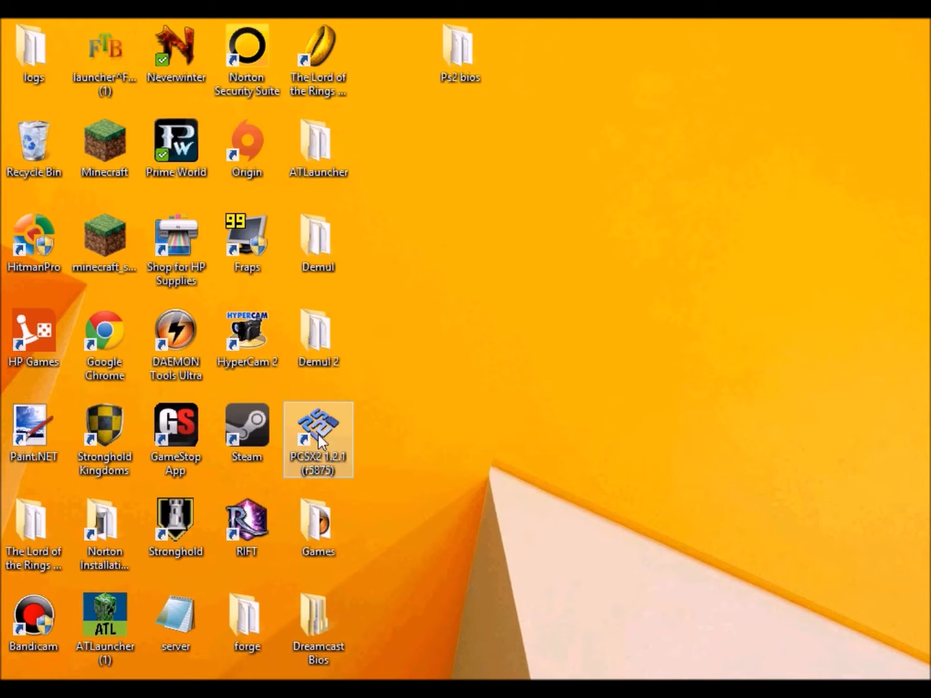
{"action": "double_click", "coordinate": [322, 431]}
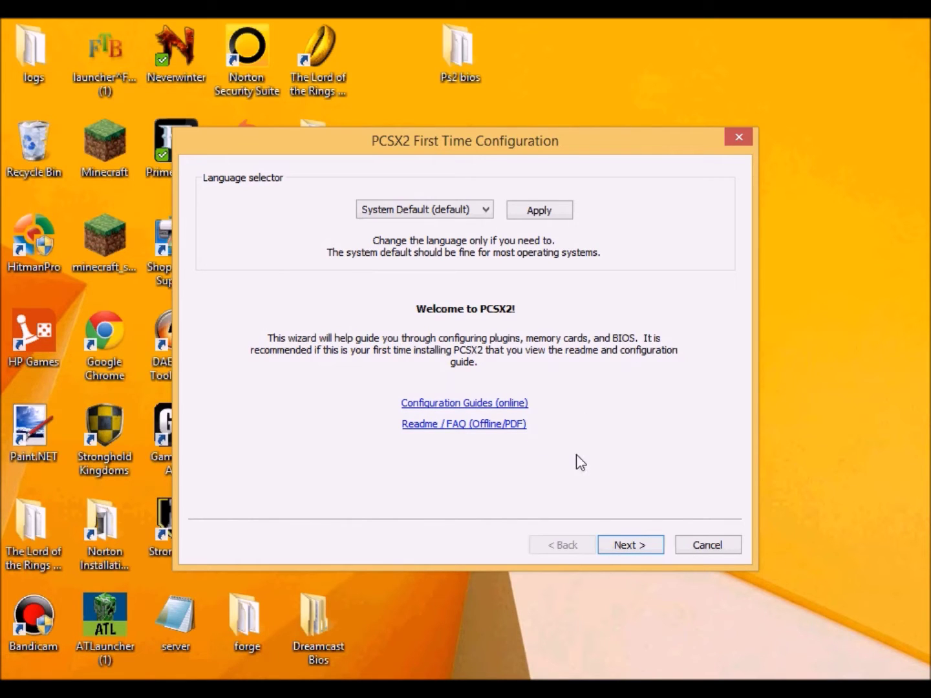
{"action": "left_click", "coordinate": [615, 547]}
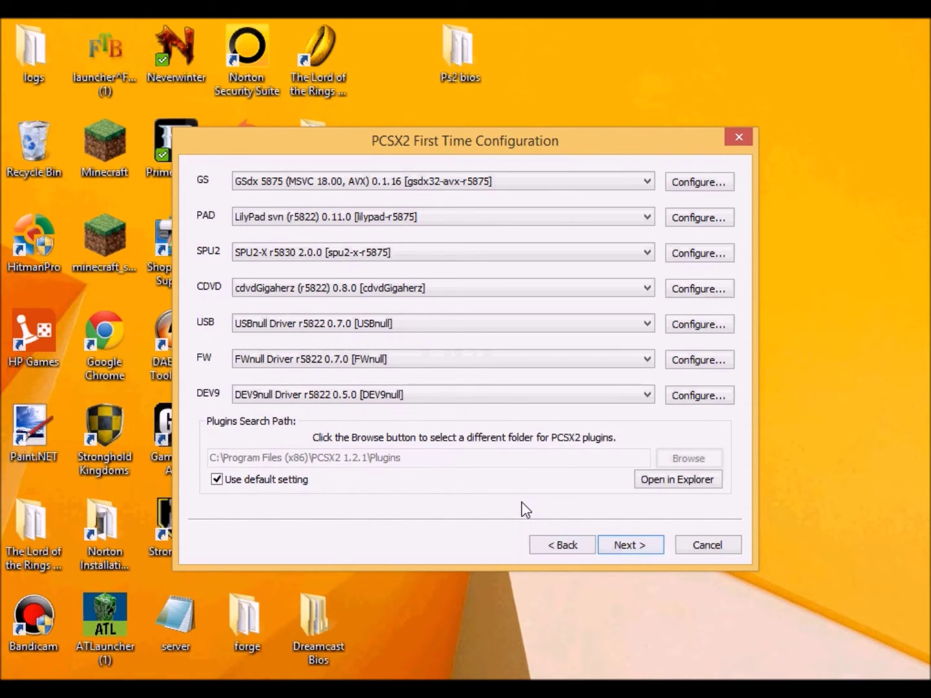
{"action": "left_click", "coordinate": [280, 256]}
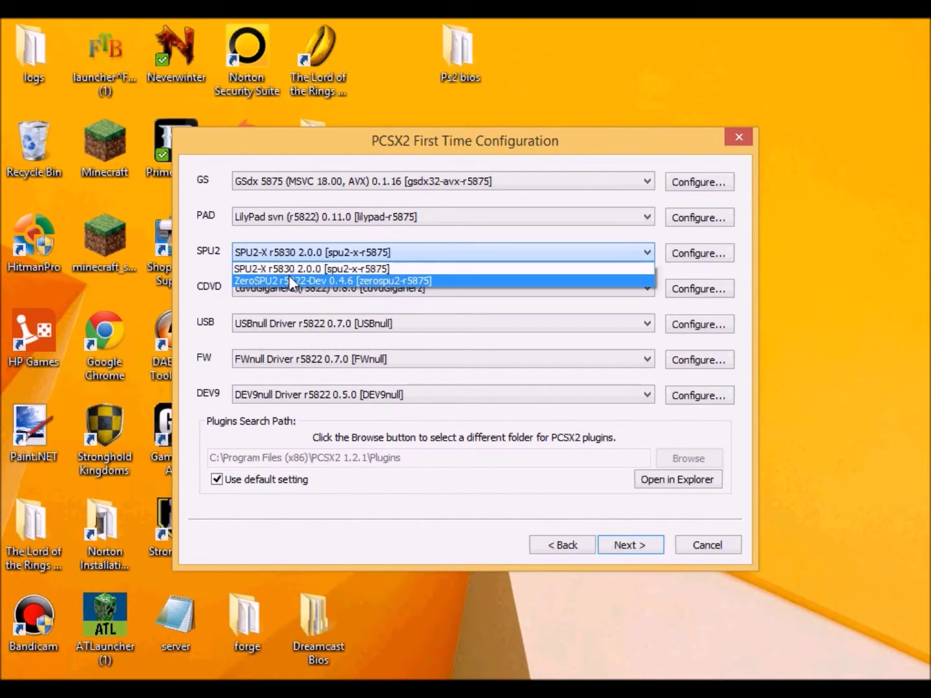
{"action": "left_click", "coordinate": [292, 279]}
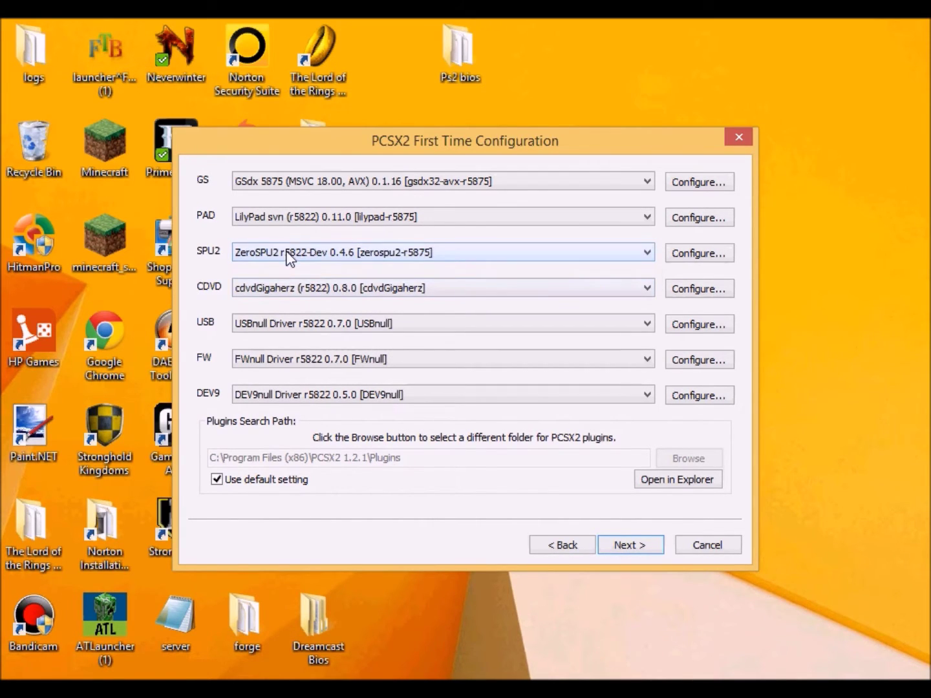
{"action": "left_click", "coordinate": [286, 254]}
{"action": "left_click", "coordinate": [287, 265]}
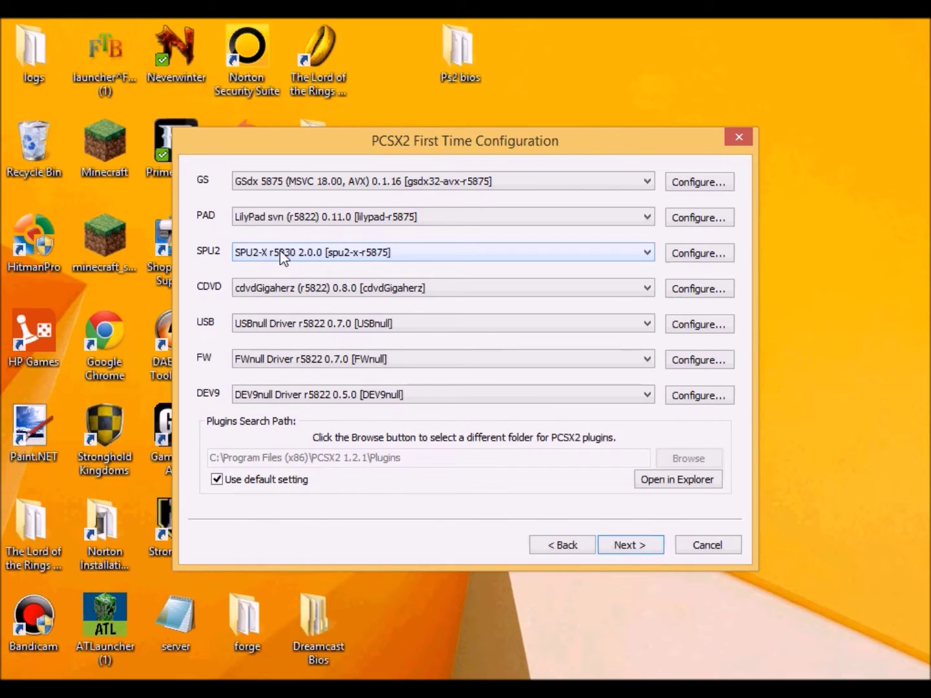
- Set the SPU2 plugin to ZeroSPU2 r5822-Dev 0.4.6 and the CDVD plugin to Linuz Iso CDVD 0.9.0
{"action": "left_click", "coordinate": [283, 257]}
{"action": "left_click", "coordinate": [283, 279]}
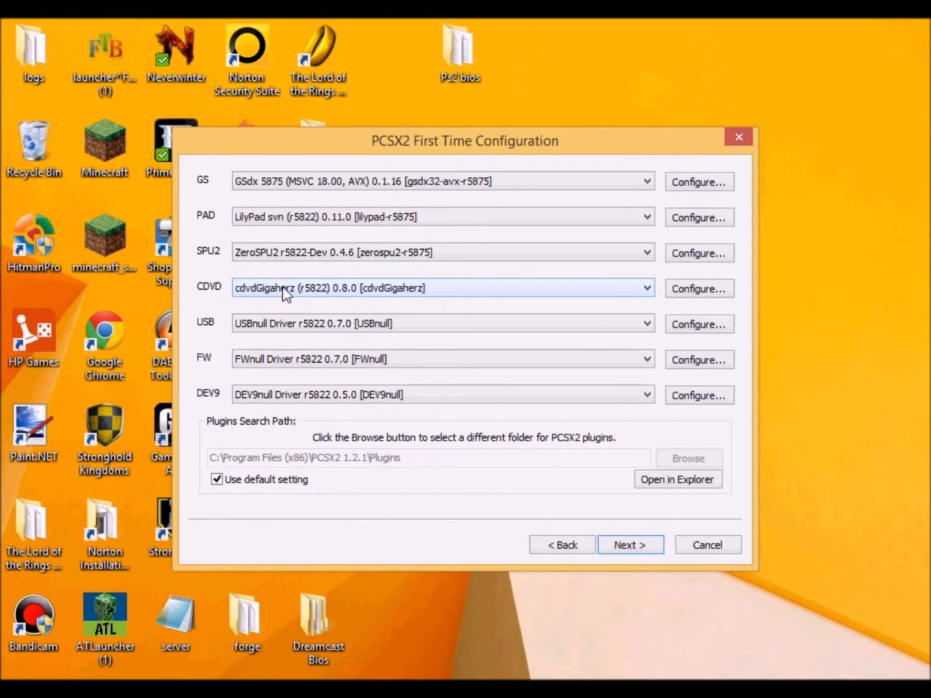
{"action": "left_click", "coordinate": [284, 288]}
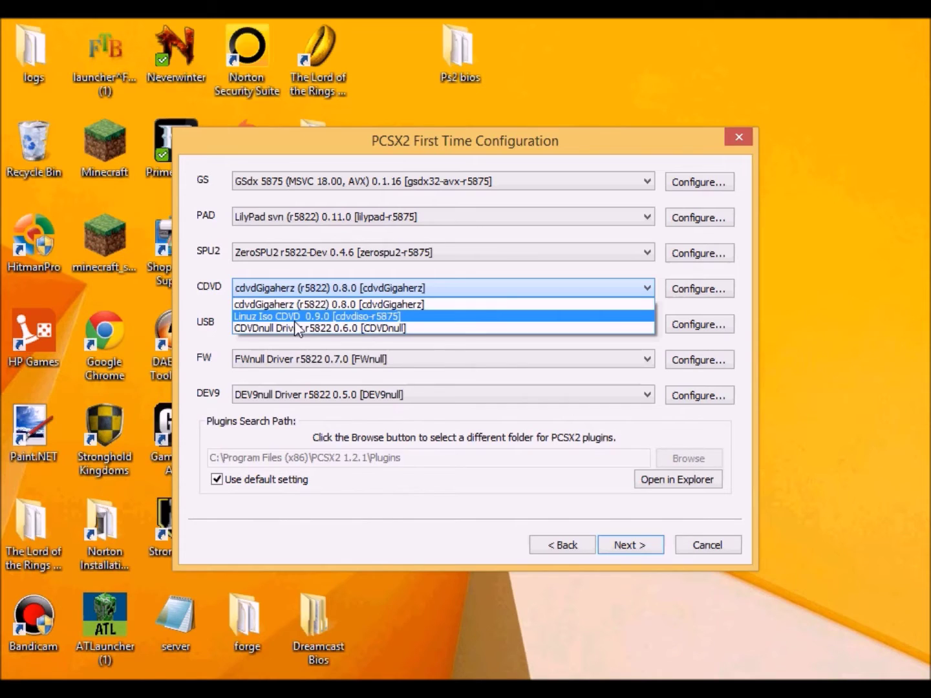
{"action": "left_click", "coordinate": [294, 320]}
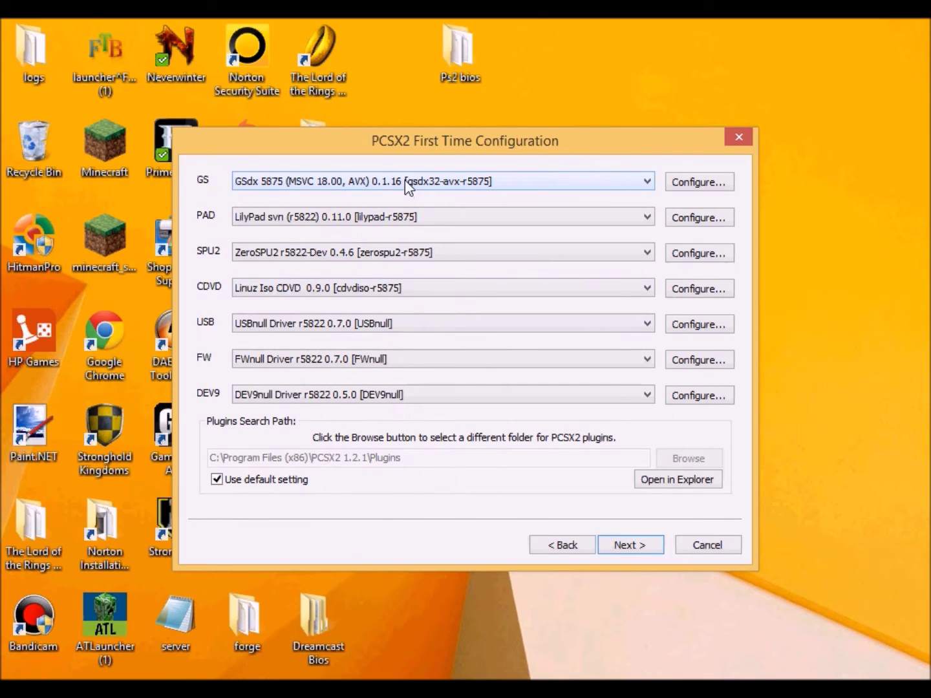
- Set the GS plugin to GSdx 5875 (MSVC 18.00, SSE2) 0.1.16
{"action": "left_click", "coordinate": [375, 184]}
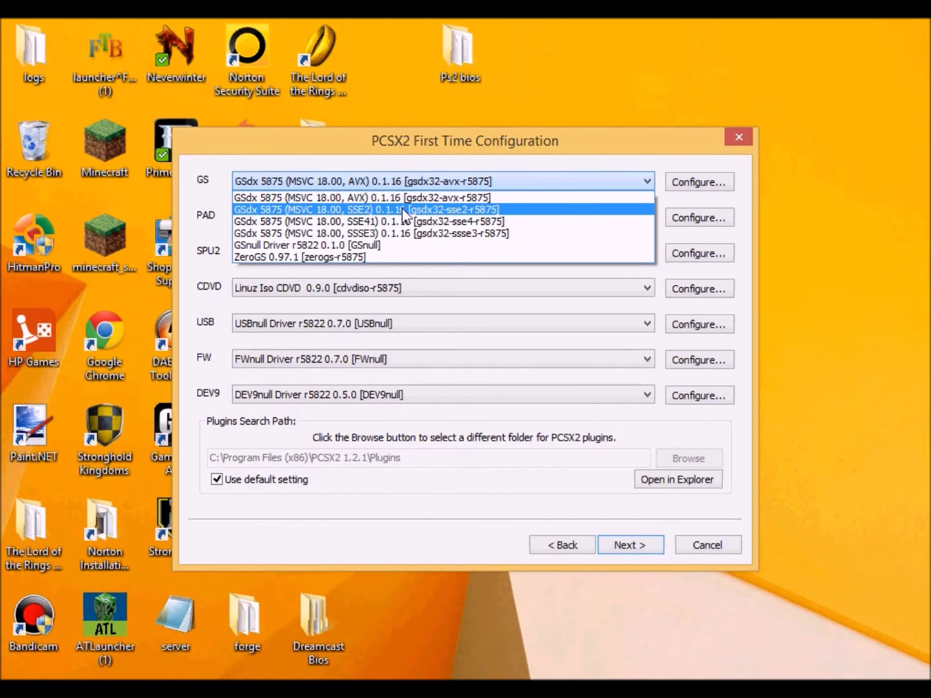
{"action": "left_click", "coordinate": [402, 210]}
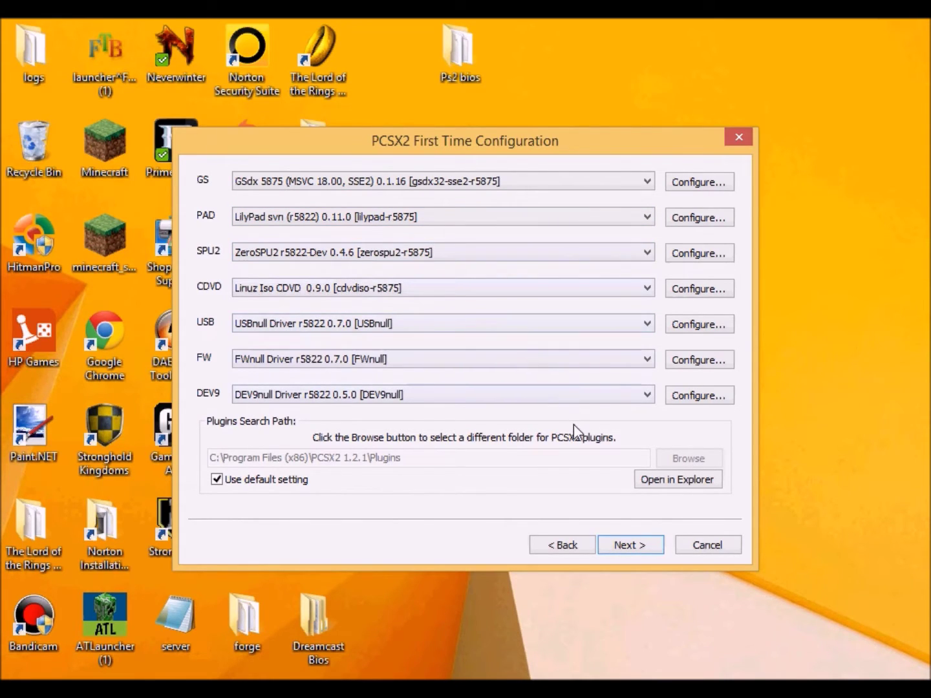
- View the GS plugin's settings, close them without changes, and continue to the BIOS selection page
{"action": "left_click", "coordinate": [726, 183]}
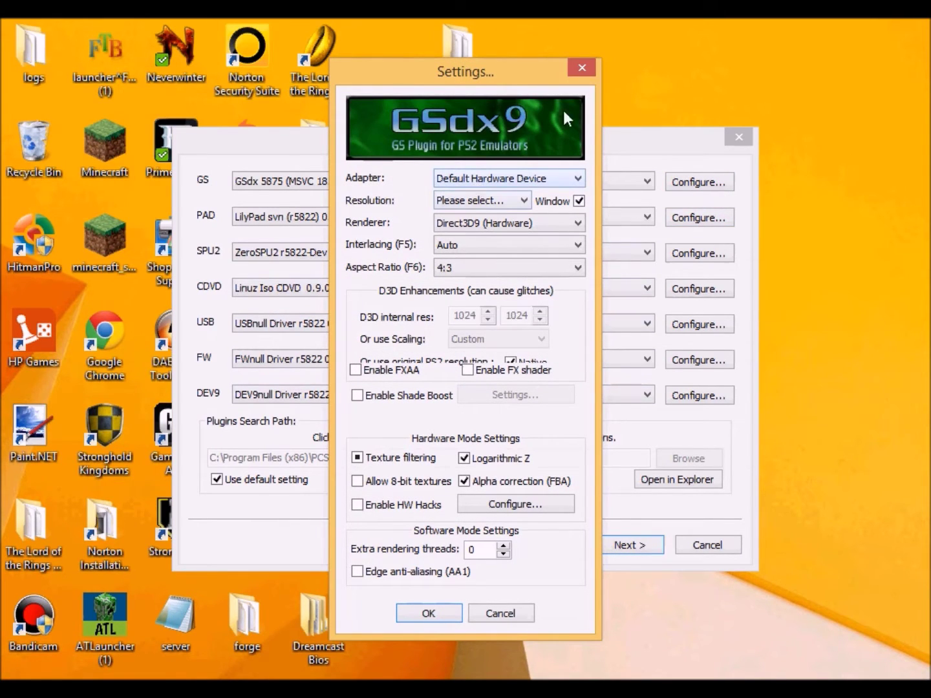
{"action": "left_click", "coordinate": [587, 64]}
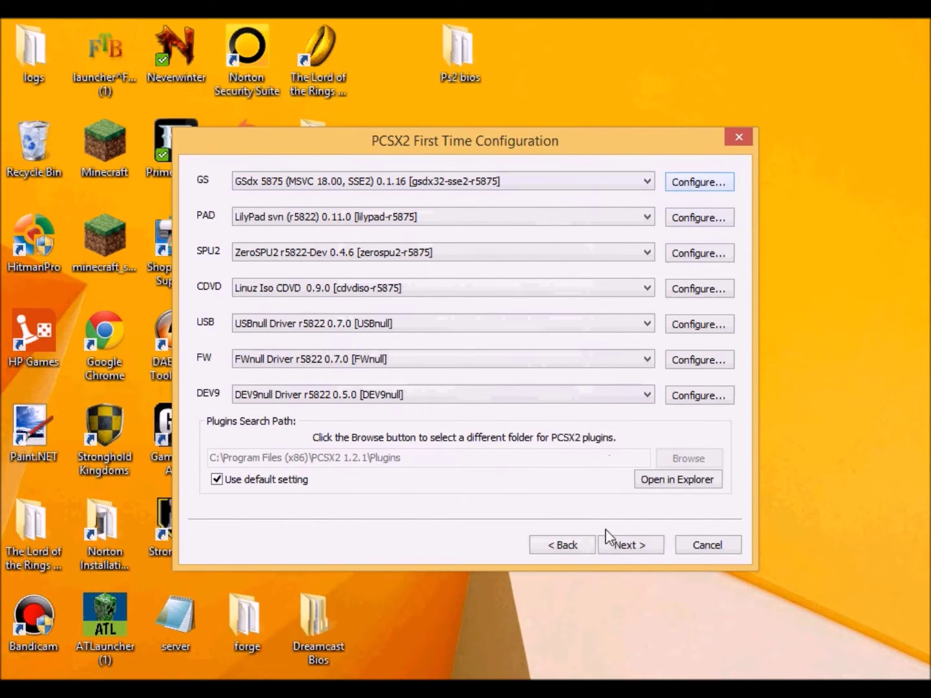
{"action": "left_click", "coordinate": [636, 549]}
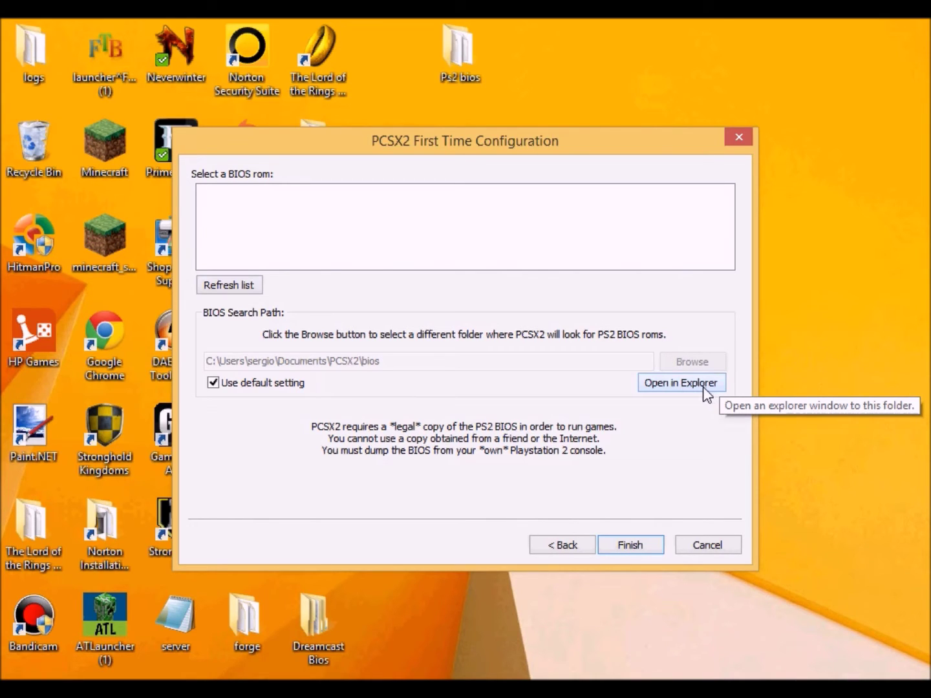
- Move all files from the desktop folder Ps2 bios into the Documents\PCSX2\bios folder and close both folder windows
{"action": "left_click", "coordinate": [701, 387]}
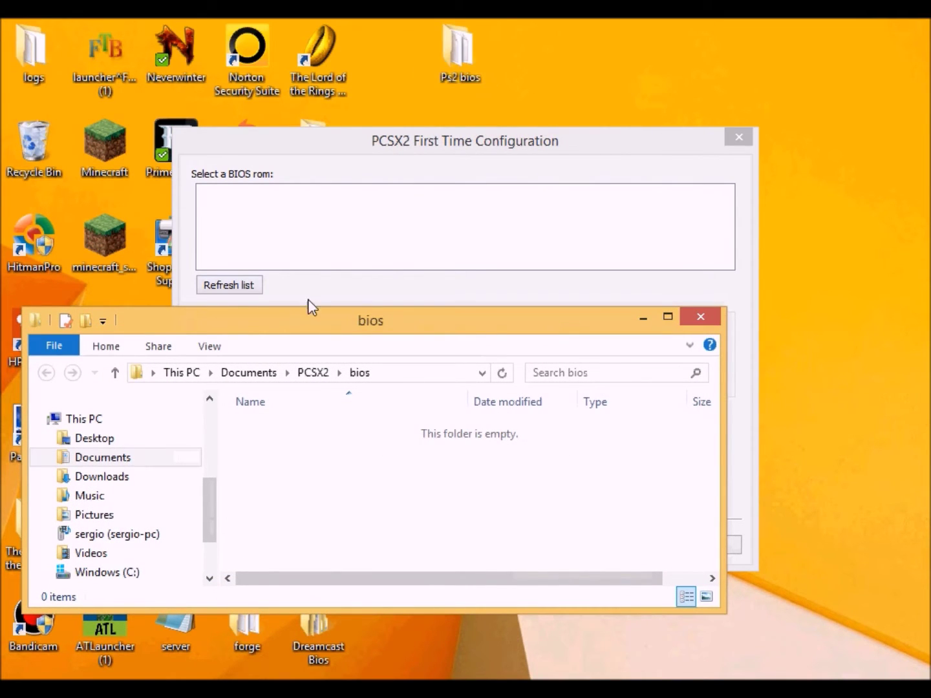
{"action": "double_click", "coordinate": [459, 53]}
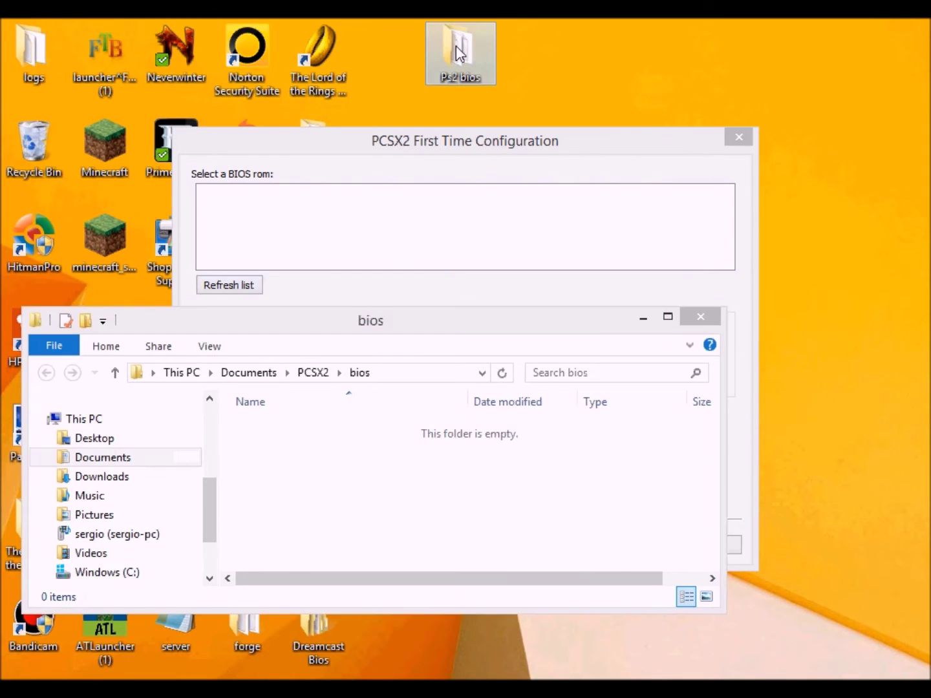
{"action": "key", "text": "ctrl+a"}
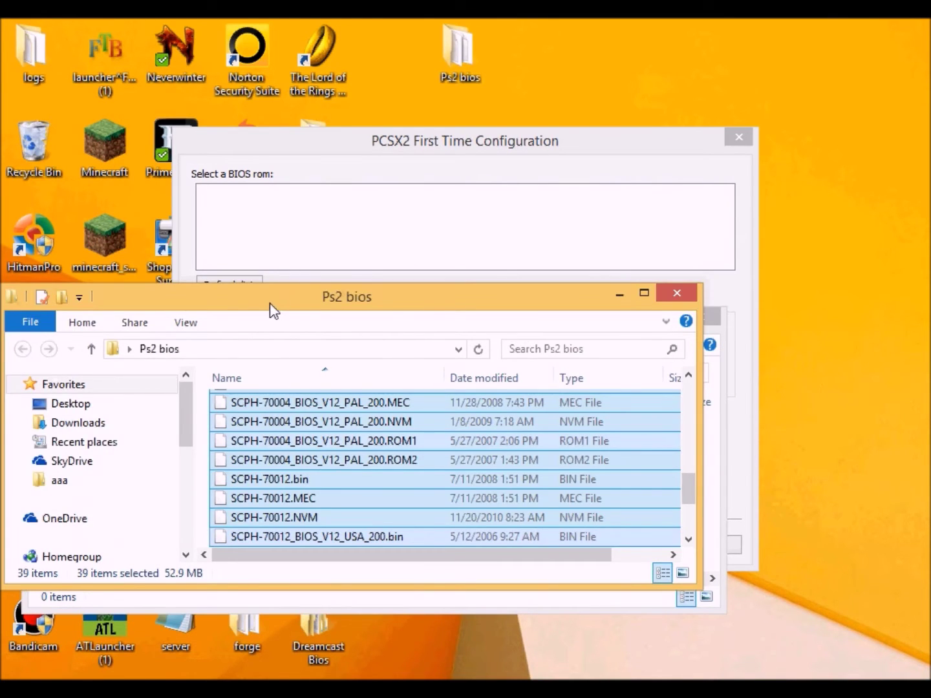
{"action": "left_click_drag", "start_coordinate": [271, 308], "coordinate": [812, 237]}
{"action": "left_click_drag", "start_coordinate": [818, 334], "coordinate": [317, 515]}
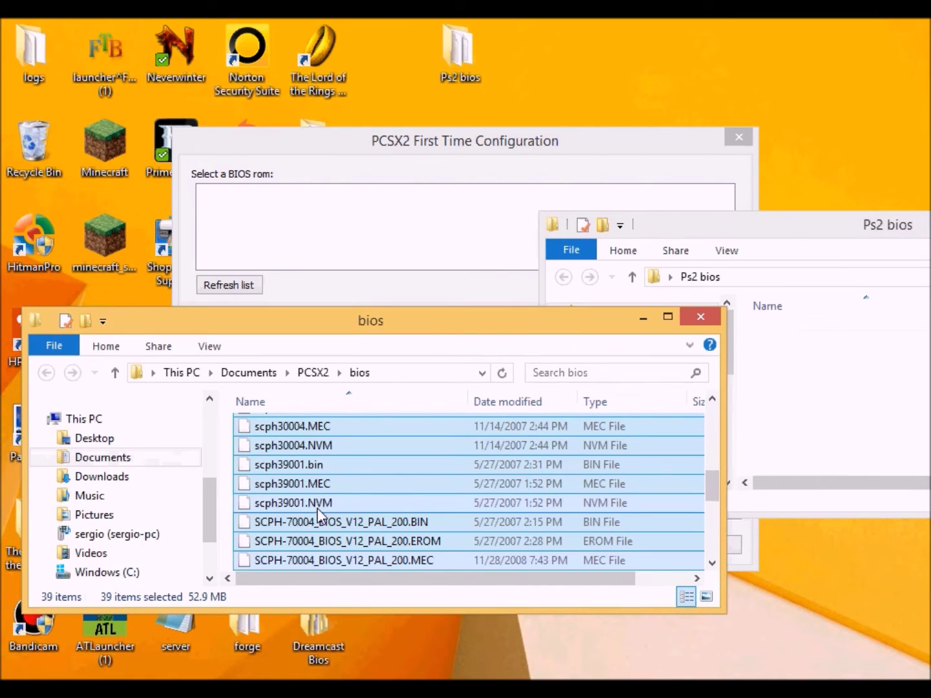
{"action": "left_click_drag", "start_coordinate": [795, 230], "coordinate": [376, 247]}
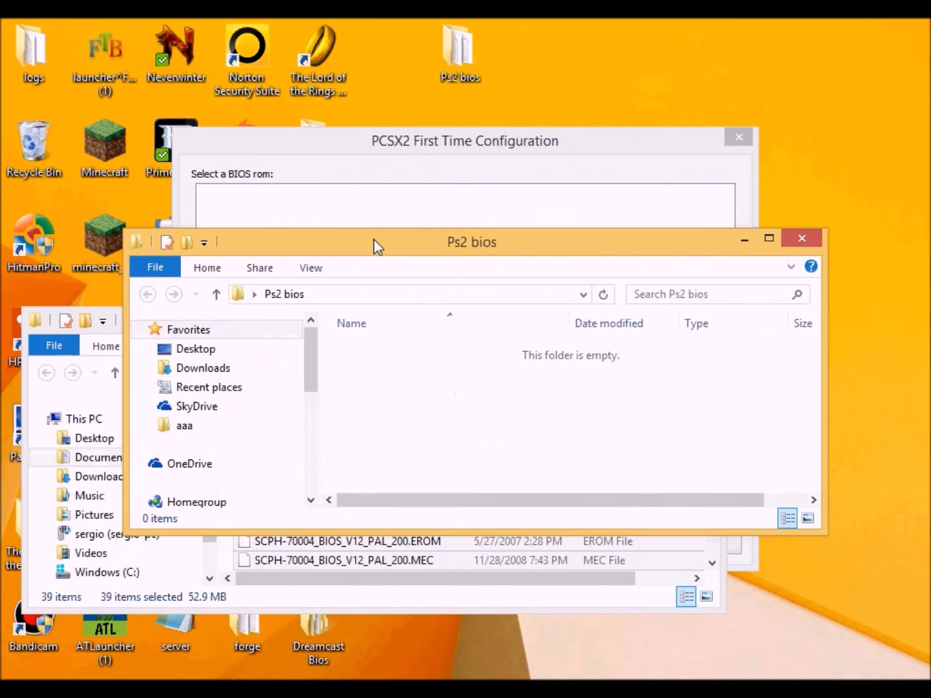
{"action": "left_click", "coordinate": [800, 239]}
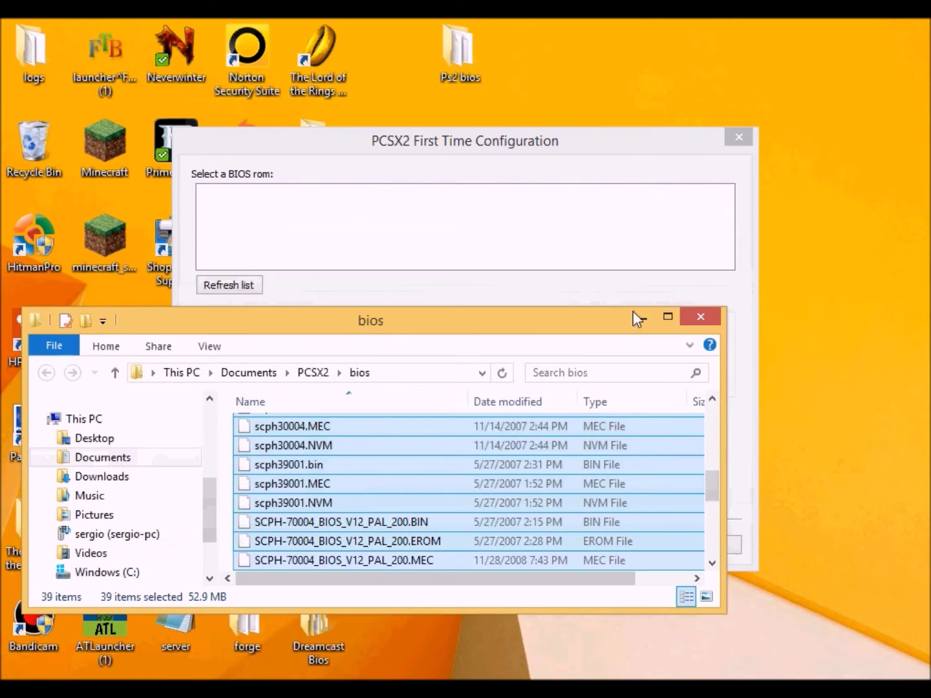
{"action": "left_click", "coordinate": [701, 317]}
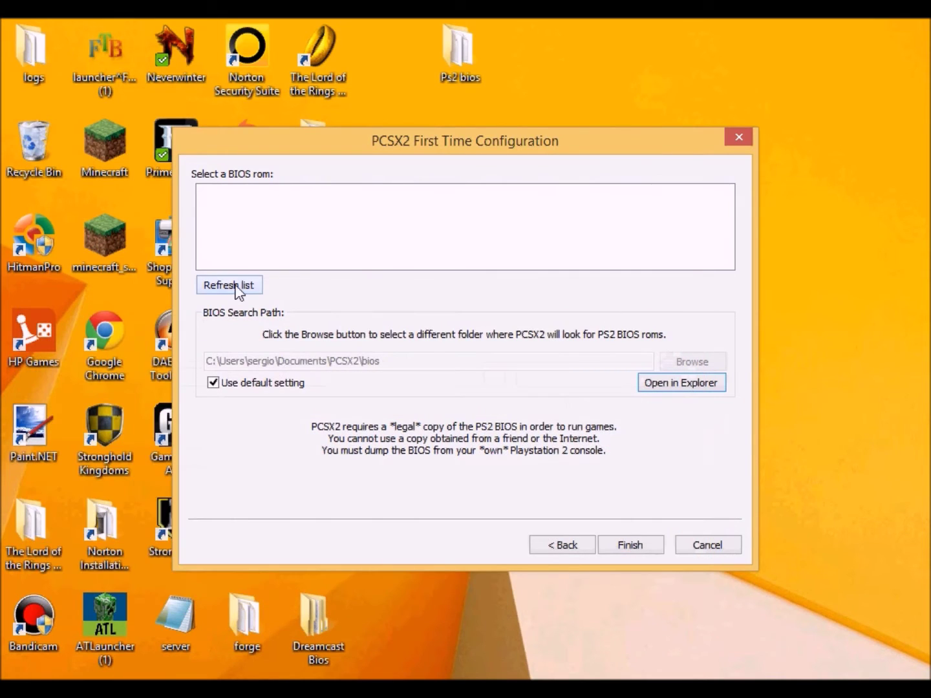
- Refresh the BIOS rom list, select USA v02.20(10/02/2006) Console, and finish the First Time Configuration
{"action": "left_click", "coordinate": [236, 286]}
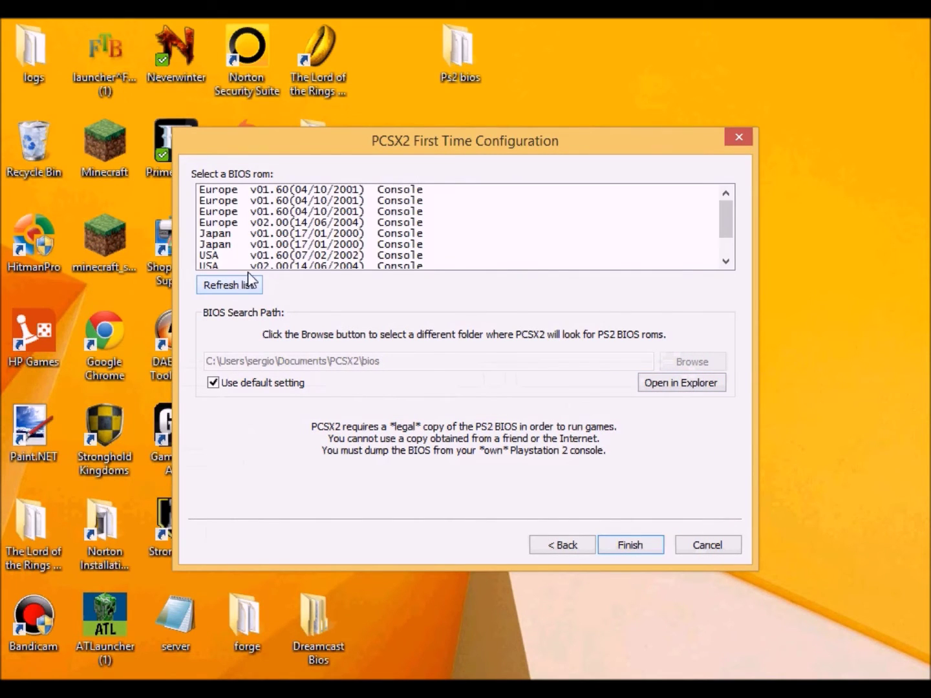
{"action": "left_click", "coordinate": [287, 256]}
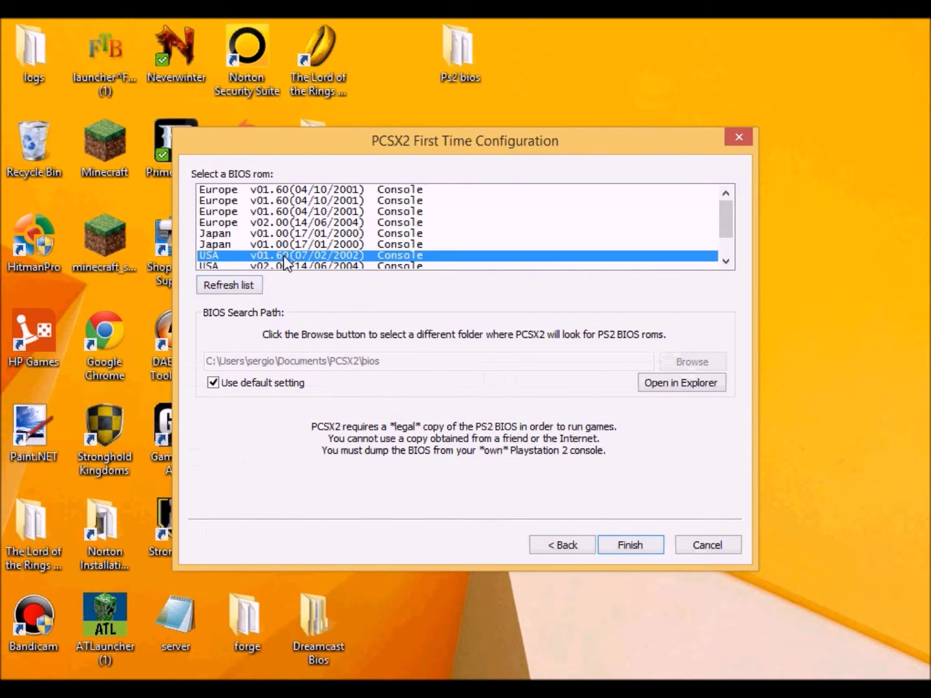
{"action": "scroll", "coordinate": [341, 242], "scroll_direction": "down", "scroll_amount": 1}
{"action": "left_click", "coordinate": [333, 258]}
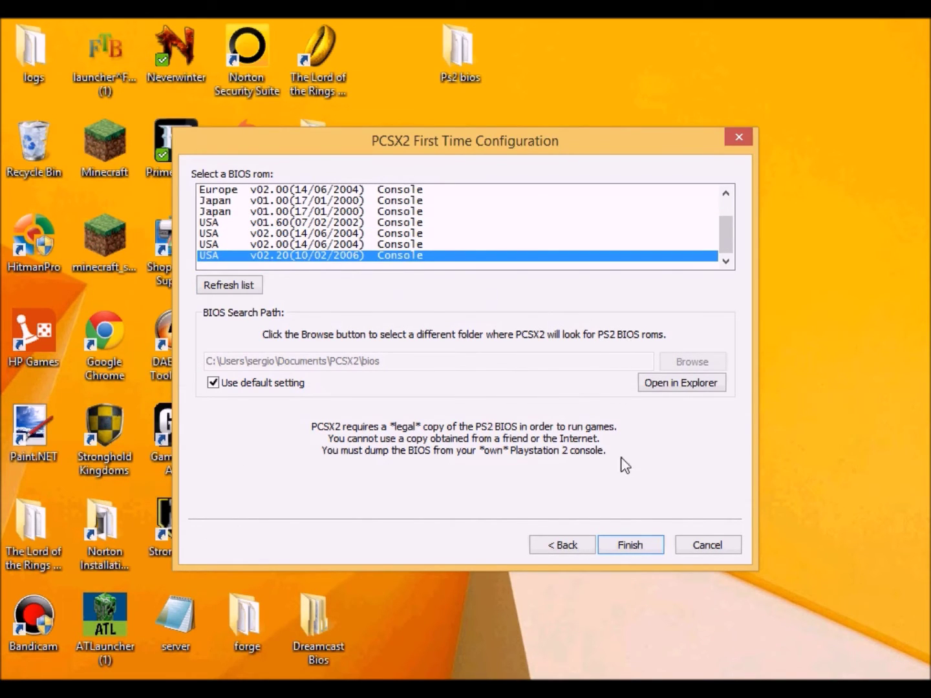
{"action": "left_click", "coordinate": [634, 544]}
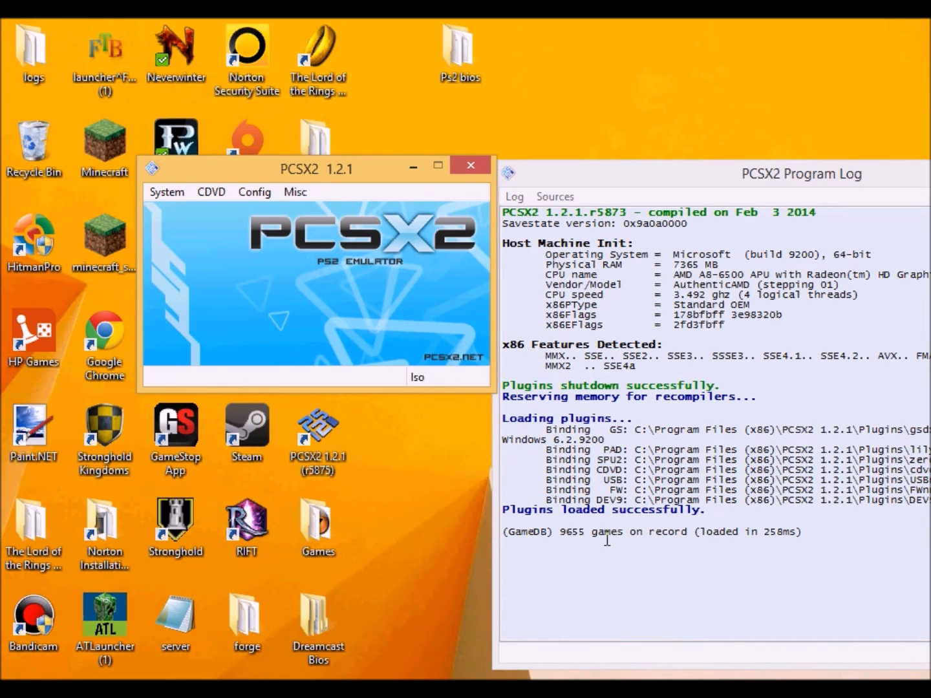
- Choose Half-Life (USA).bin from the Desktop\Games folder as the CDVD source image and boot it in fast mode
{"action": "left_click", "coordinate": [207, 195]}
{"action": "mouse_move", "coordinate": [235, 212]}
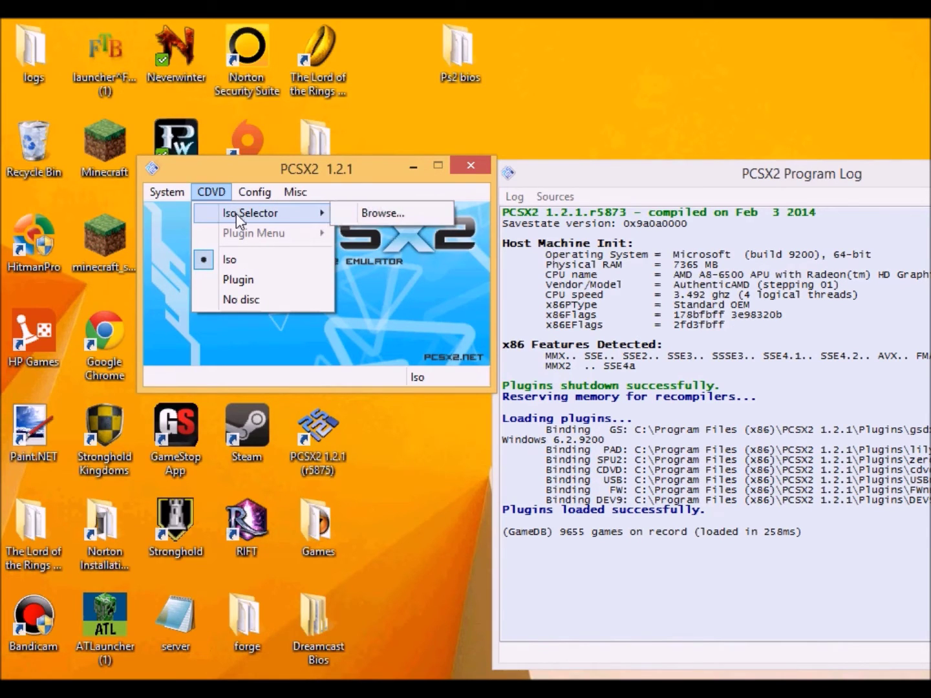
{"action": "left_click", "coordinate": [381, 213]}
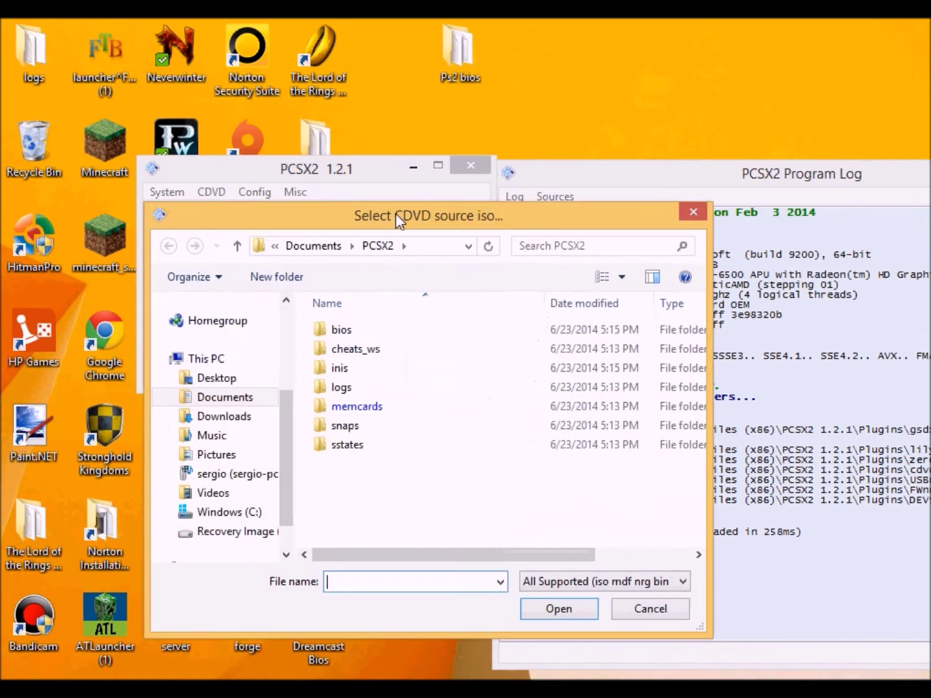
{"action": "left_click", "coordinate": [240, 380]}
{"action": "double_click", "coordinate": [354, 427]}
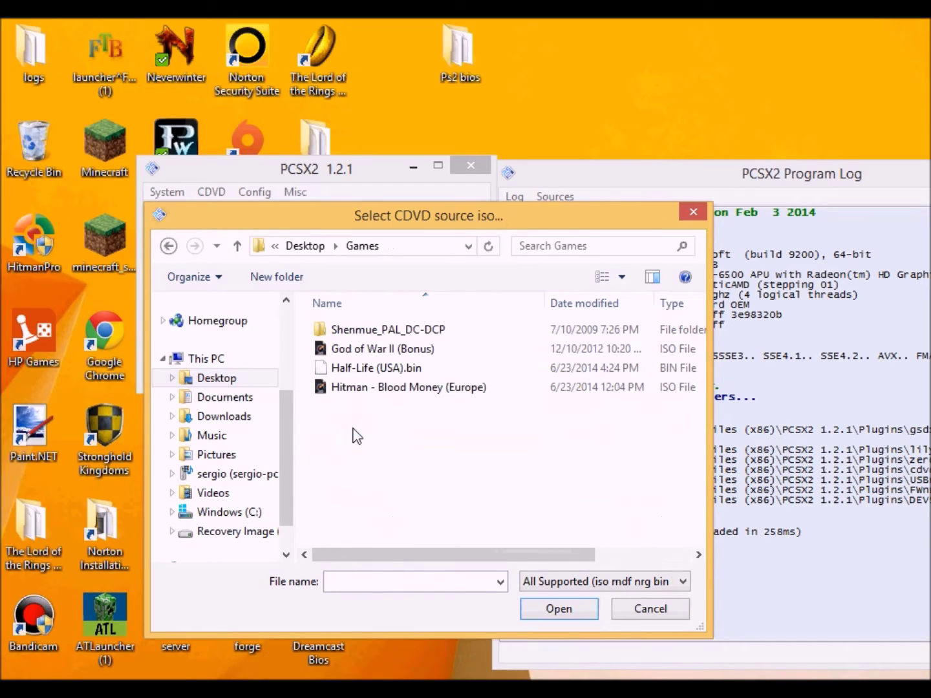
{"action": "double_click", "coordinate": [358, 375]}
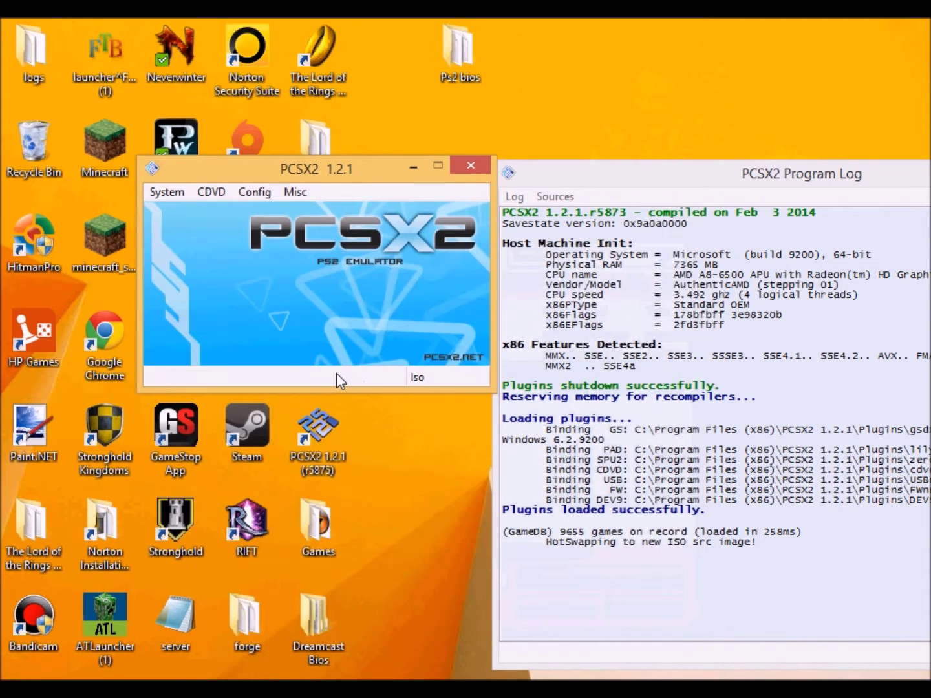
{"action": "left_click", "coordinate": [184, 192]}
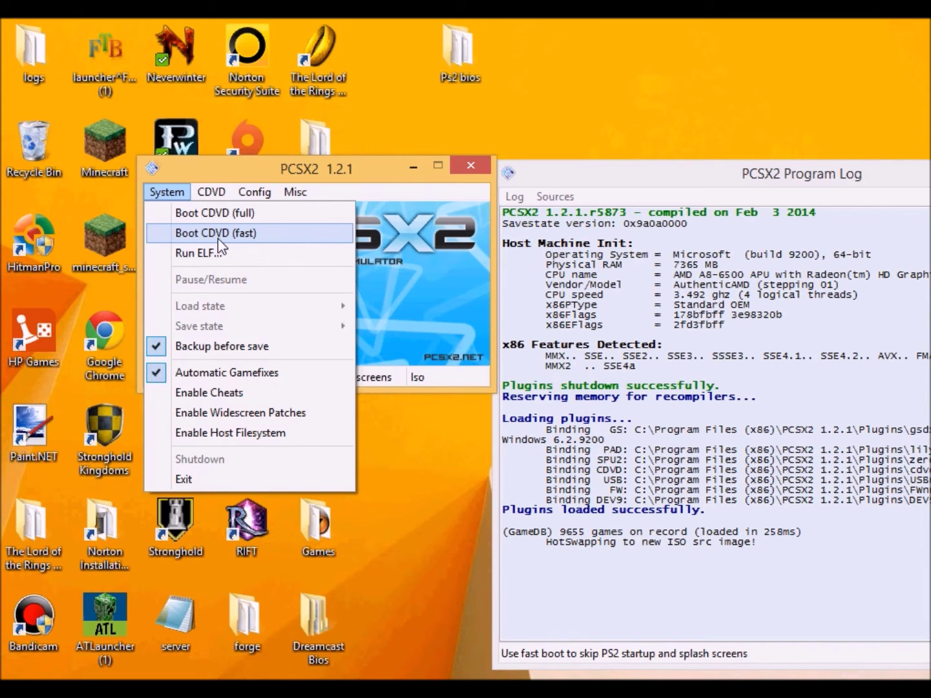
{"action": "left_click", "coordinate": [219, 239]}
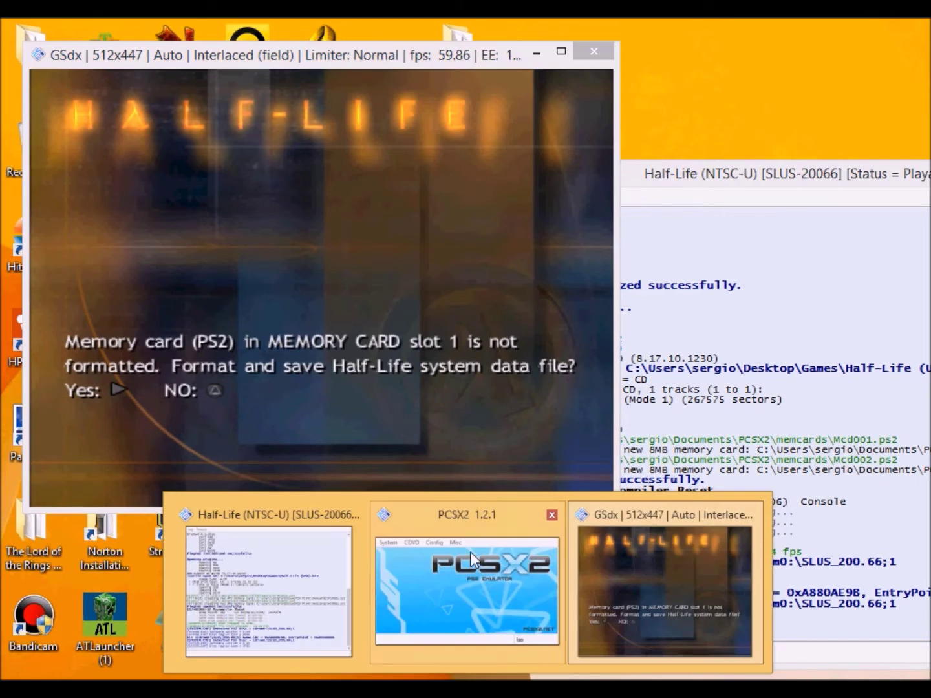
- Return to the PCSX2 main window and open the Pad 1 bindings in the LilyPad controller plugin settings
{"action": "left_click", "coordinate": [470, 550]}
{"action": "left_click", "coordinate": [213, 193]}
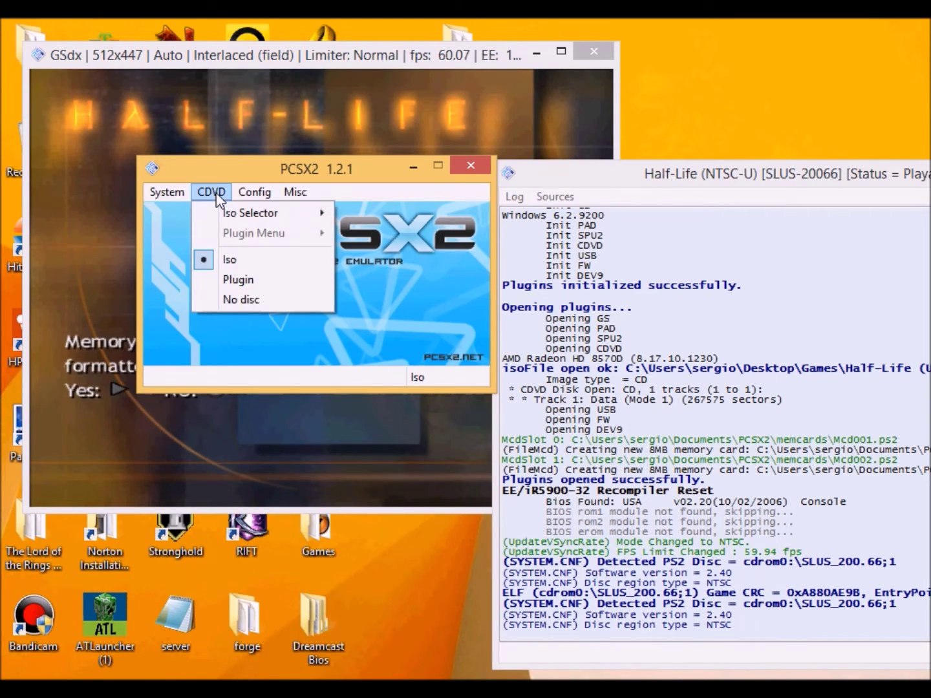
{"action": "left_click", "coordinate": [172, 283]}
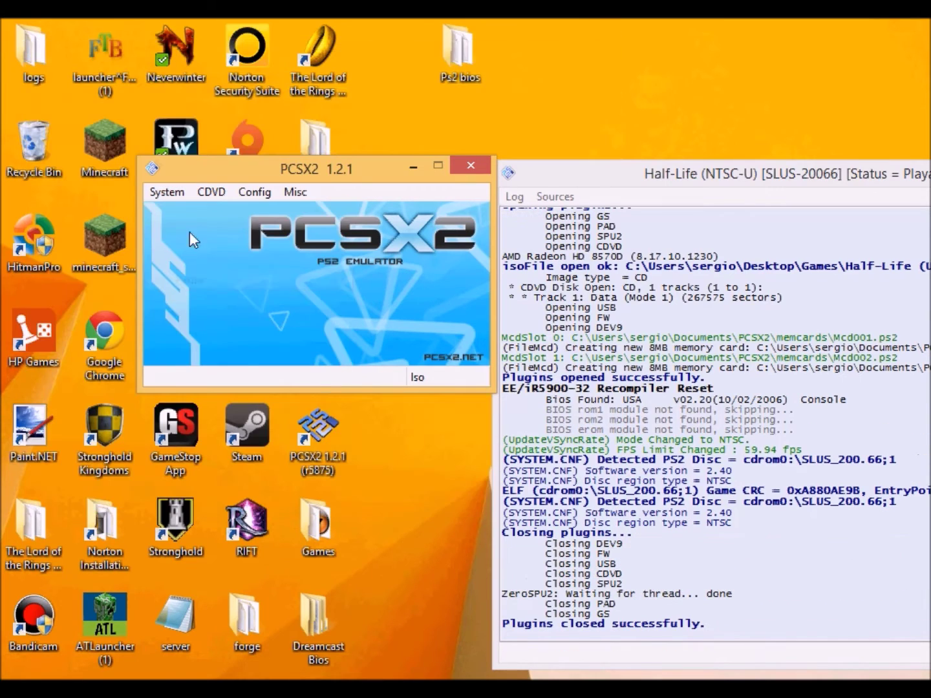
{"action": "left_click", "coordinate": [212, 192]}
{"action": "mouse_move", "coordinate": [254, 192]}
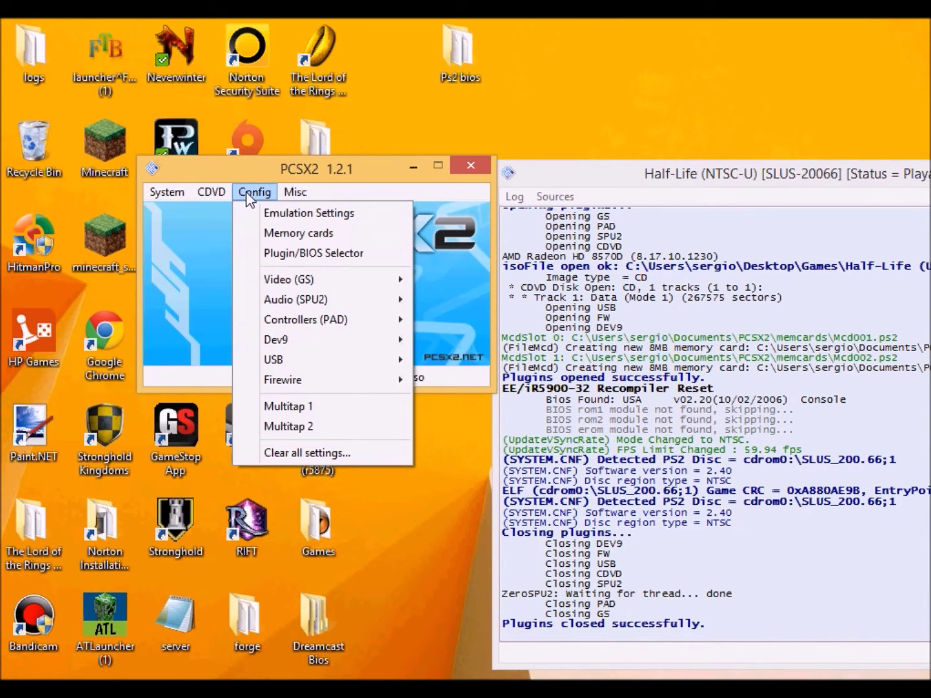
{"action": "mouse_move", "coordinate": [305, 319]}
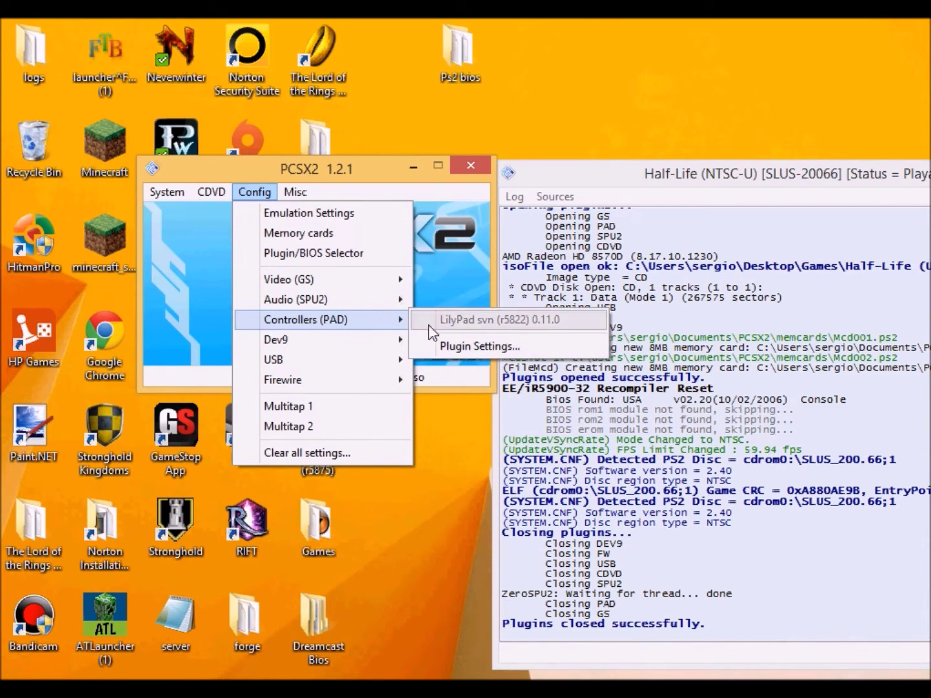
{"action": "left_click", "coordinate": [463, 345]}
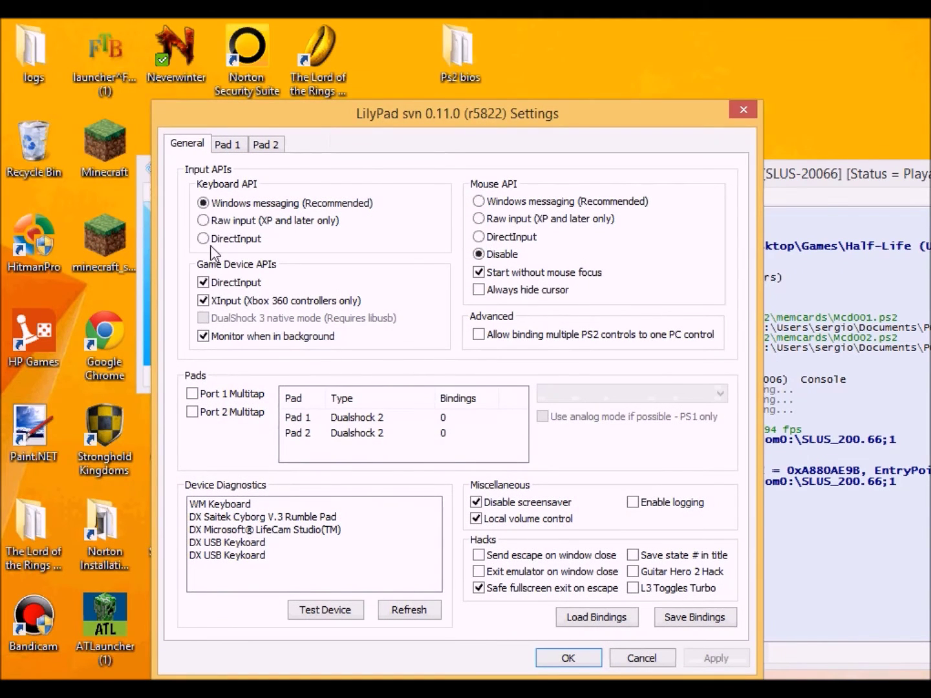
{"action": "left_click", "coordinate": [238, 152]}
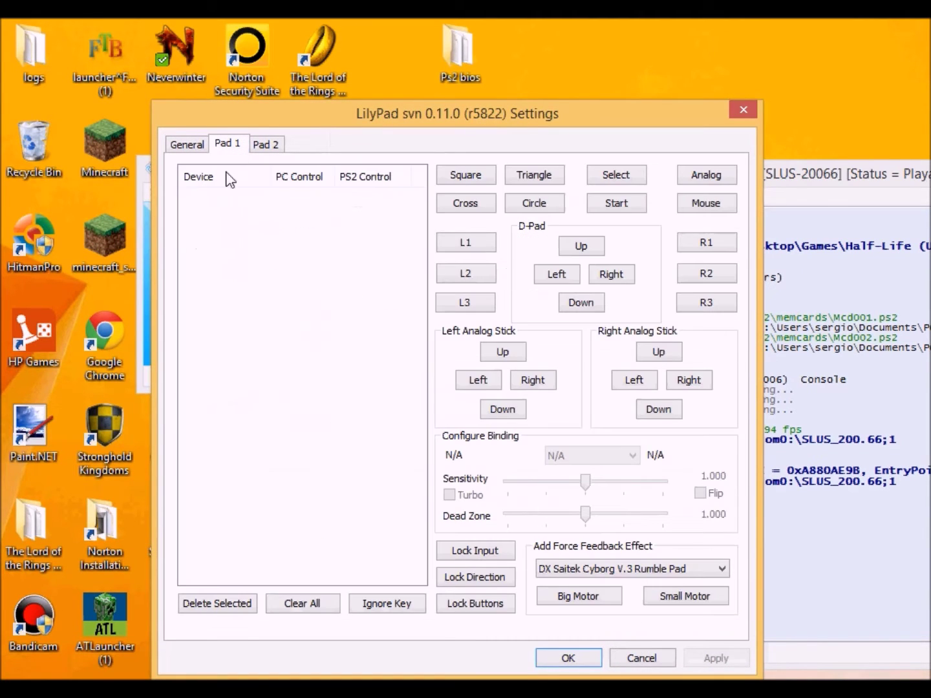
- Bind Pad 1's Square, Cross, Circle and Triangle to Buttons 0, 1, 2 and 3 of the Saitek Cyborg gamepad
{"action": "left_click", "coordinate": [462, 181]}
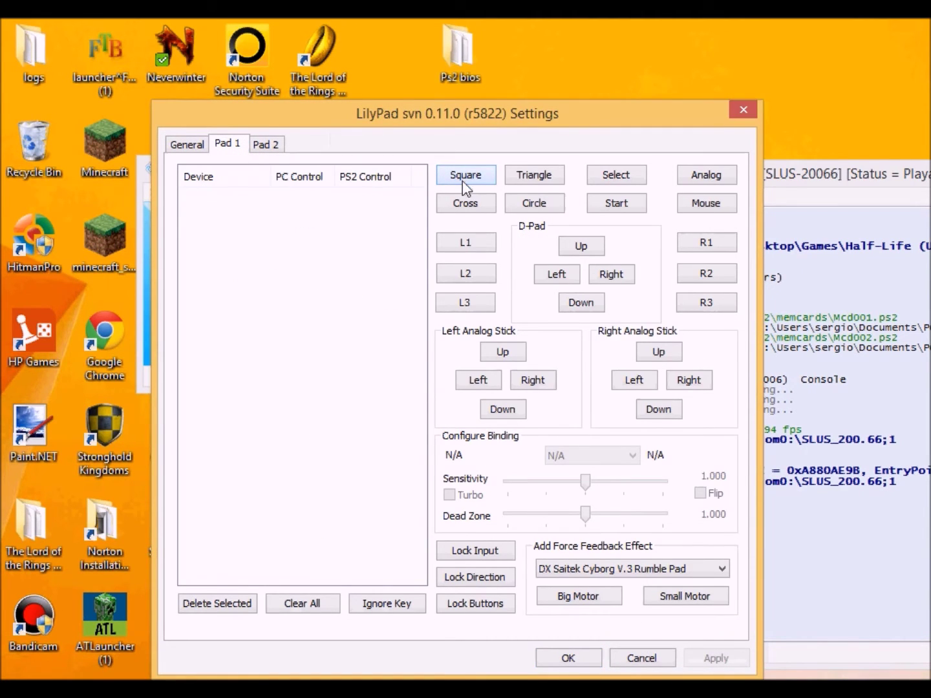
{"action": "left_click", "coordinate": [476, 212]}
{"action": "left_click", "coordinate": [525, 204]}
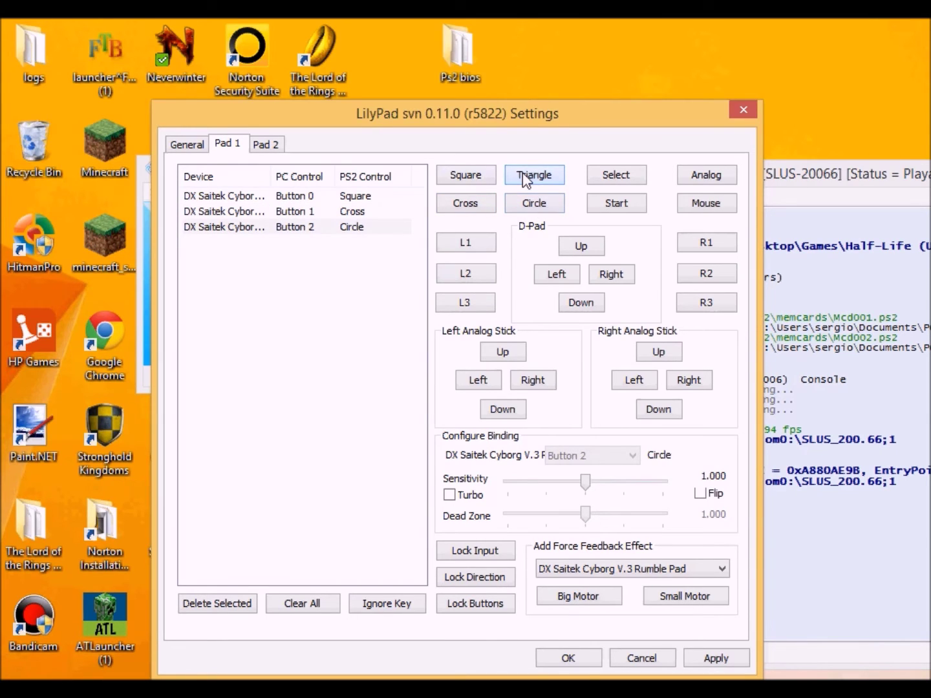
{"action": "left_click", "coordinate": [522, 172]}
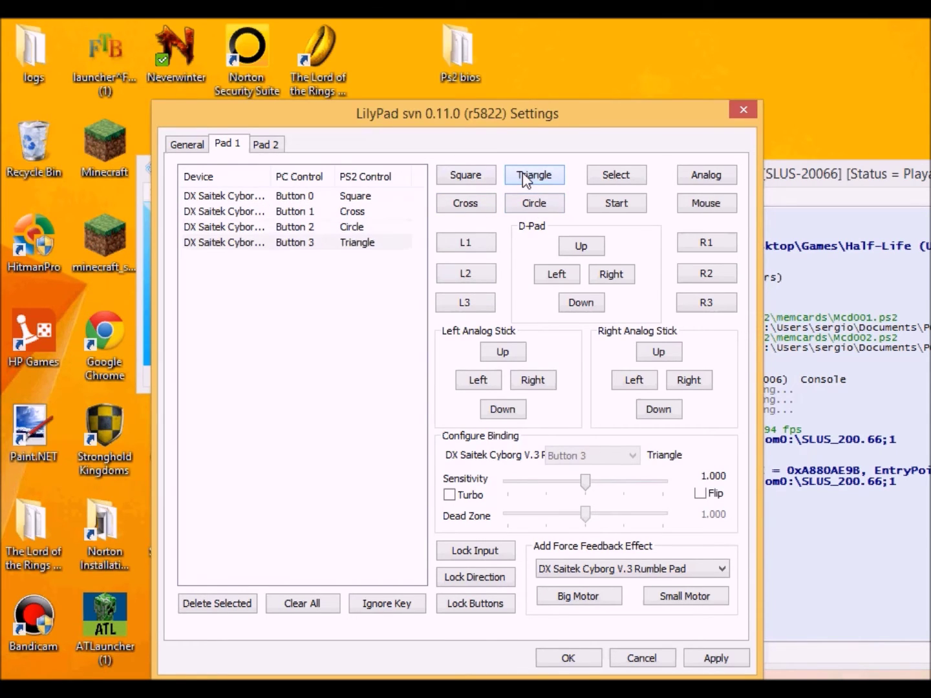
- Bind L1, R1, L2 and R2 to gamepad Buttons 4, 5, 6 and 7, and L3 and R3 to Buttons 10 and 11
{"action": "left_click", "coordinate": [471, 245]}
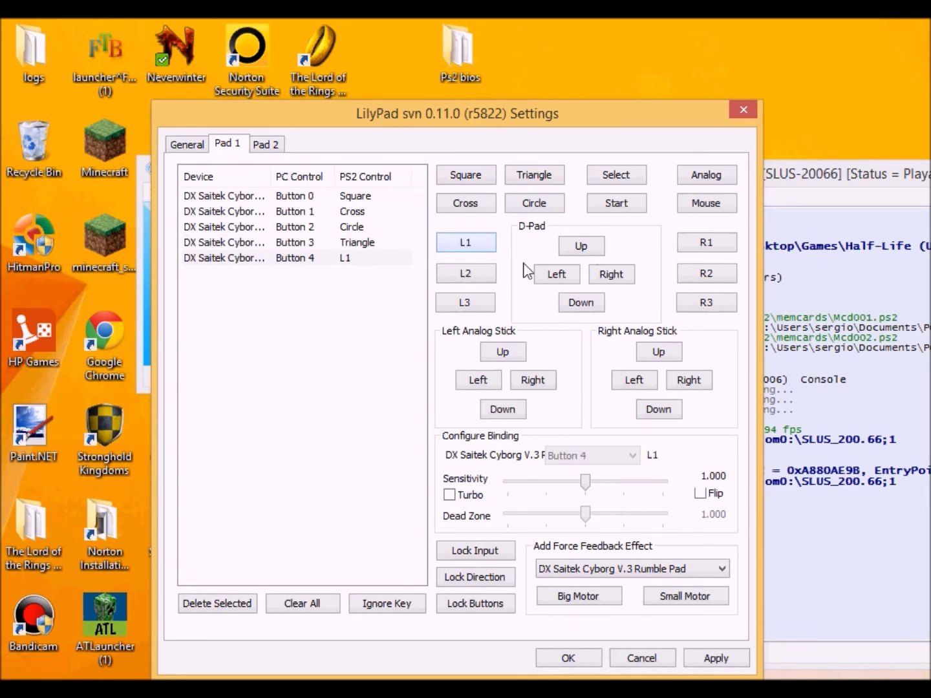
{"action": "left_click", "coordinate": [707, 250]}
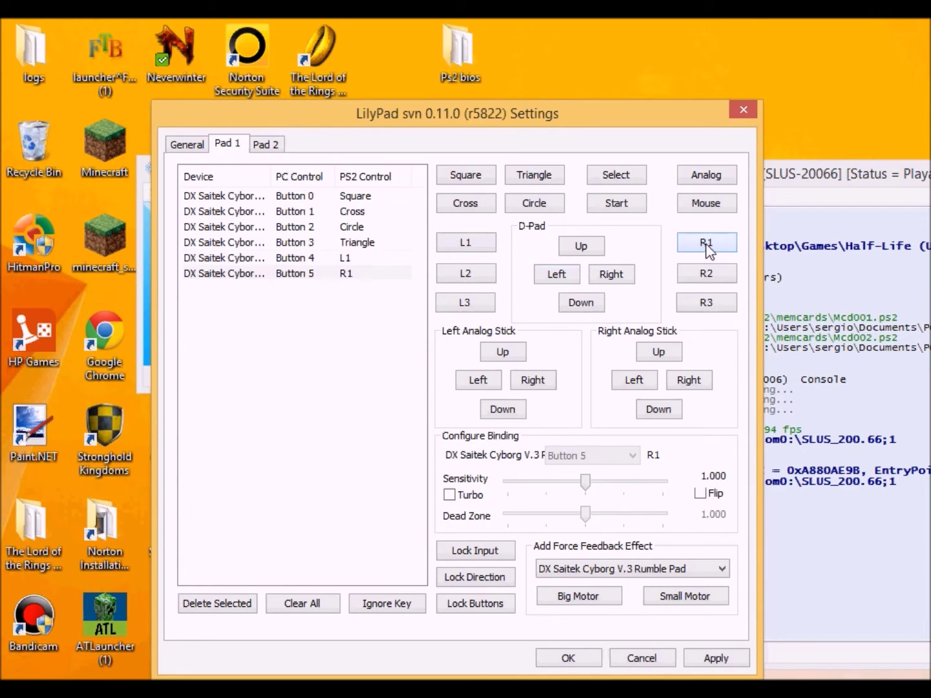
{"action": "left_click", "coordinate": [458, 277]}
{"action": "left_click", "coordinate": [707, 274]}
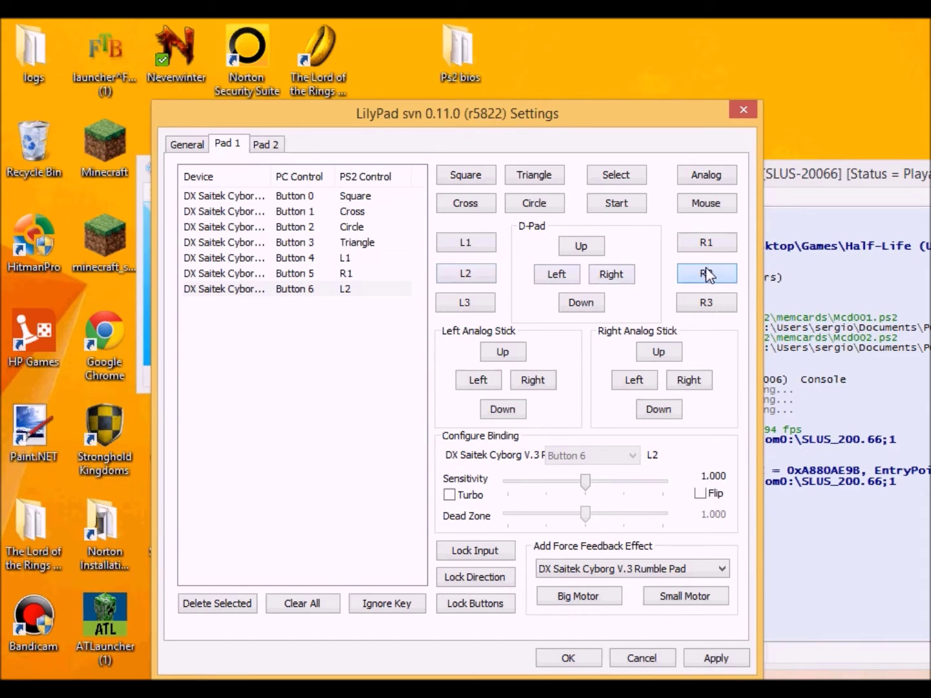
{"action": "left_click", "coordinate": [483, 304]}
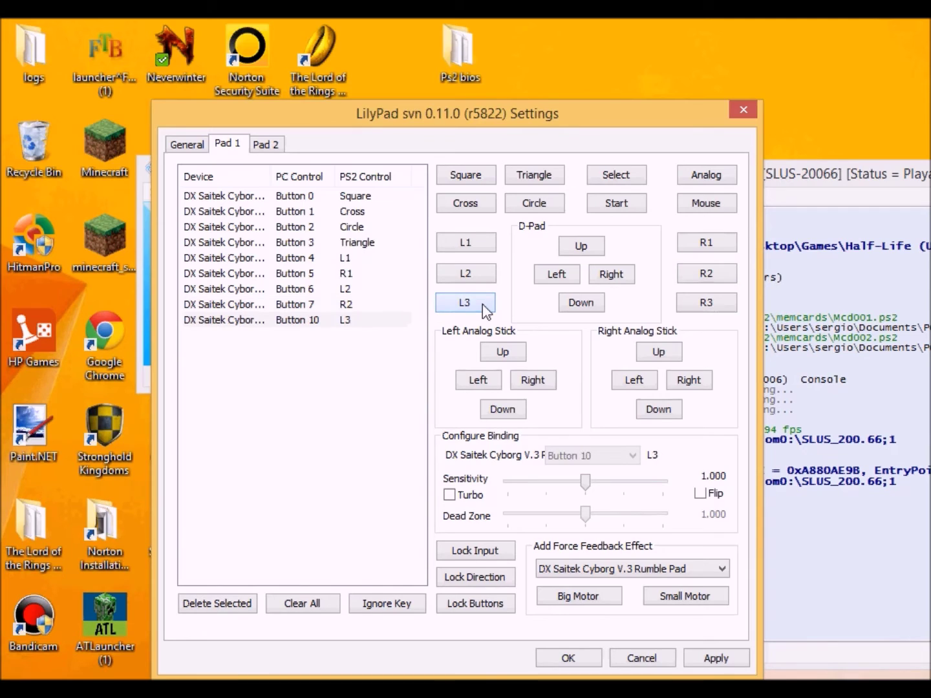
{"action": "left_click", "coordinate": [717, 301]}
- Bind Pad 1's D-Pad Up, Left, Right and Down to the matching directions of the gamepad's hat switch
{"action": "left_click", "coordinate": [580, 245]}
{"action": "left_click", "coordinate": [569, 275]}
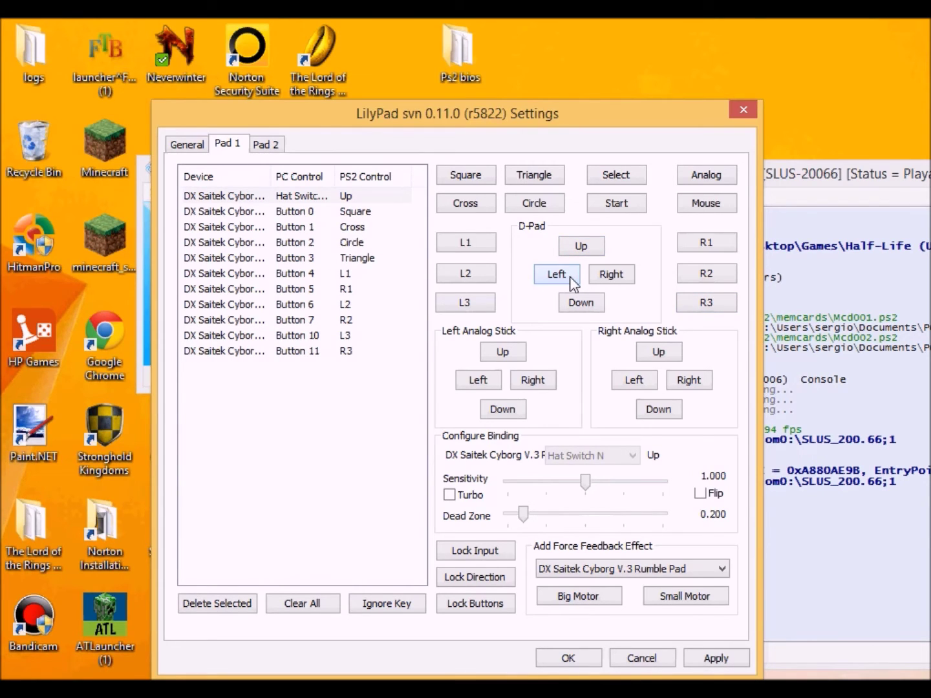
{"action": "left_click", "coordinate": [612, 282]}
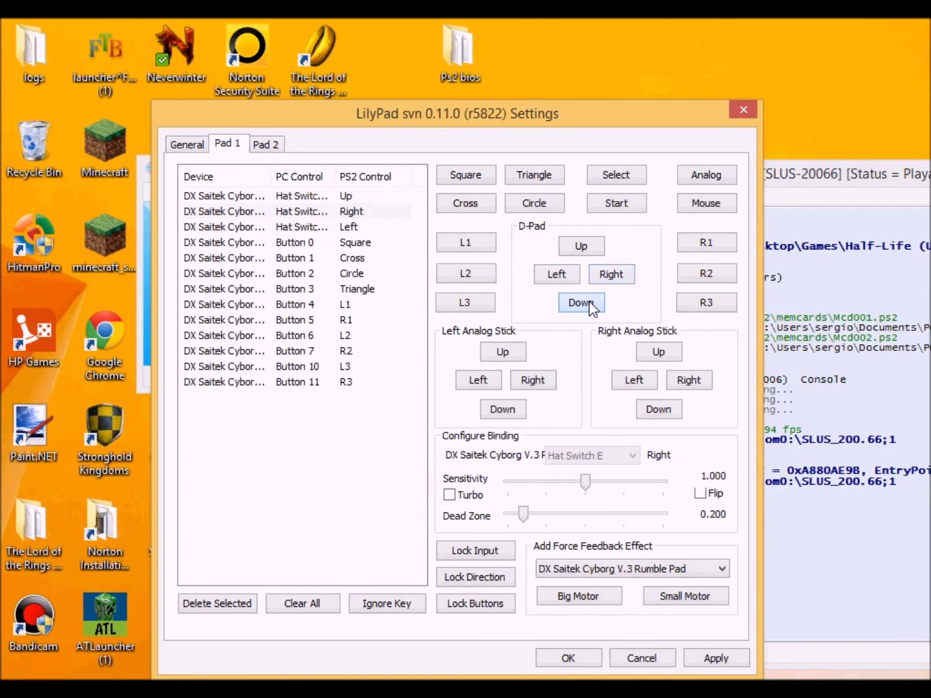
- Bind the left analog stick's Up and Down to Y axis - and +, and its Left and Right to X axis - and +
{"action": "left_click", "coordinate": [504, 354]}
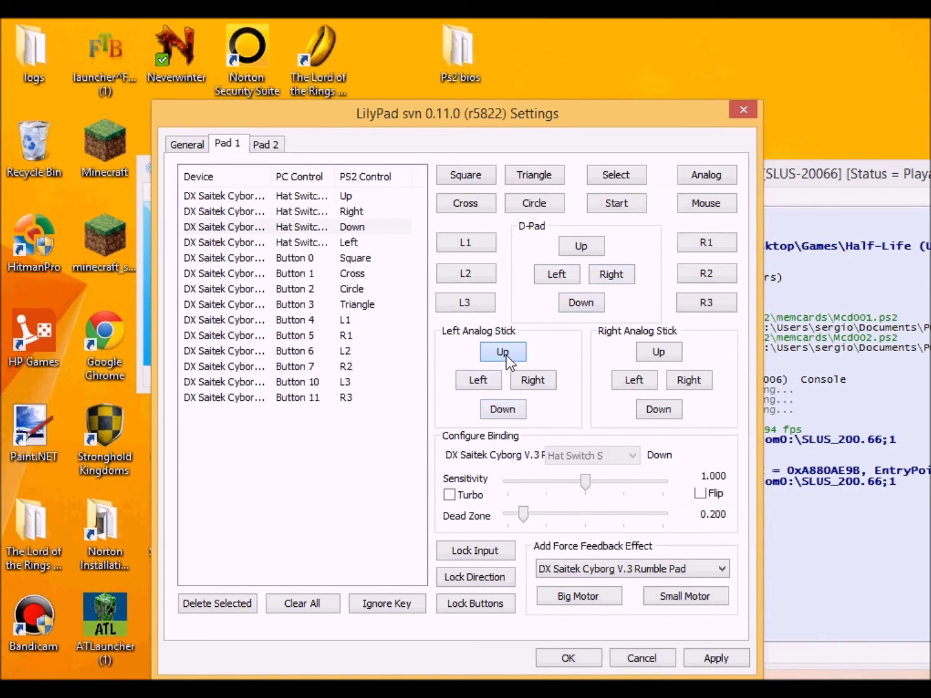
{"action": "left_click", "coordinate": [502, 417]}
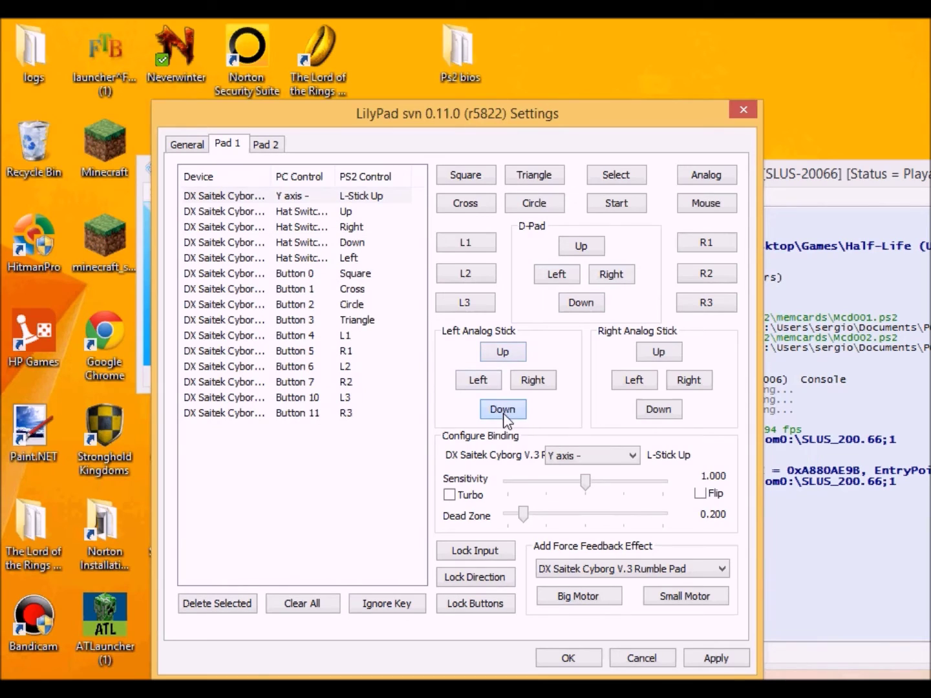
{"action": "left_click", "coordinate": [483, 380]}
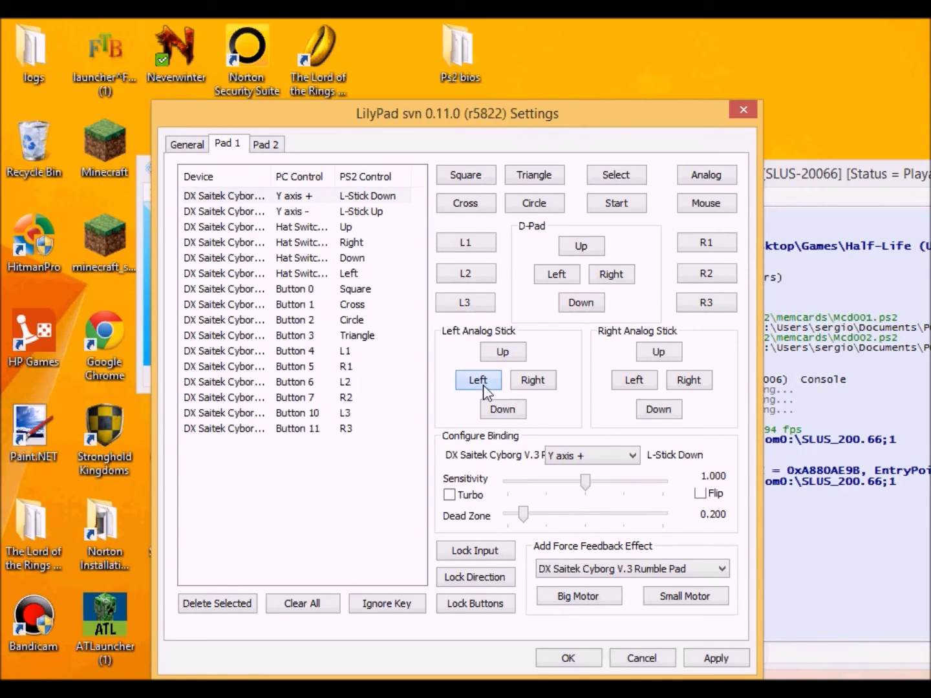
{"action": "left_click", "coordinate": [525, 387]}
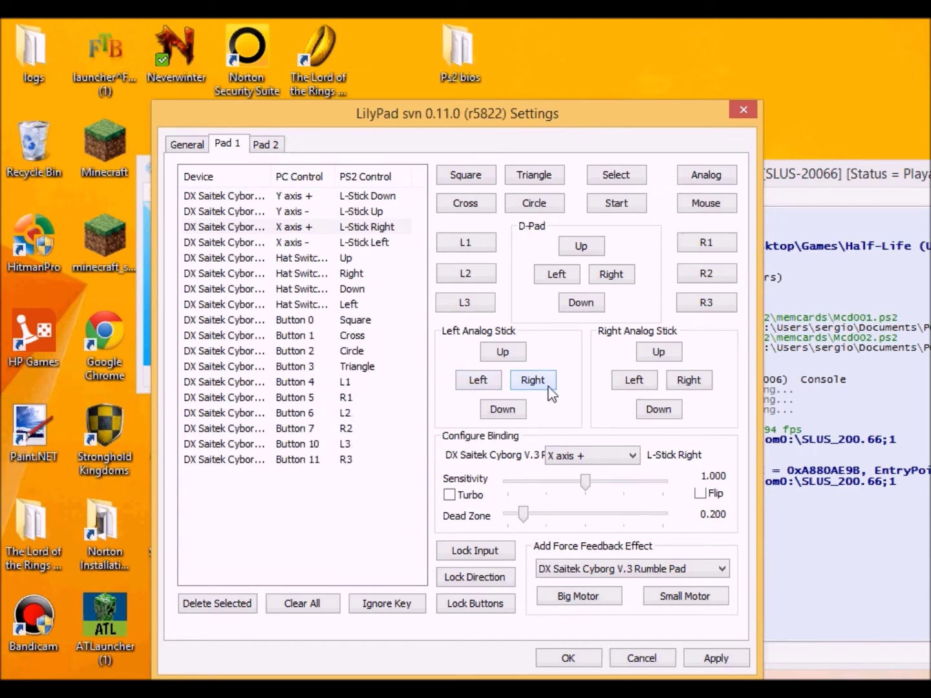
- Bind the right analog stick's Up/Down to Rz axis -/+ and Left/Right to Z axis -/+, and apply the bindings
{"action": "left_click", "coordinate": [658, 353]}
{"action": "left_click", "coordinate": [659, 409]}
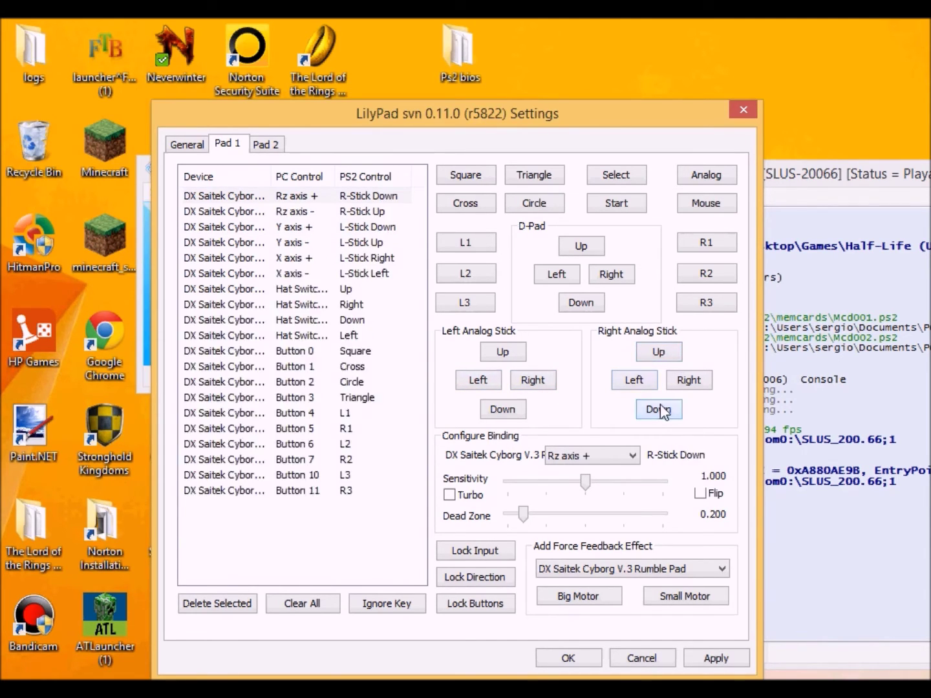
{"action": "left_click", "coordinate": [632, 381]}
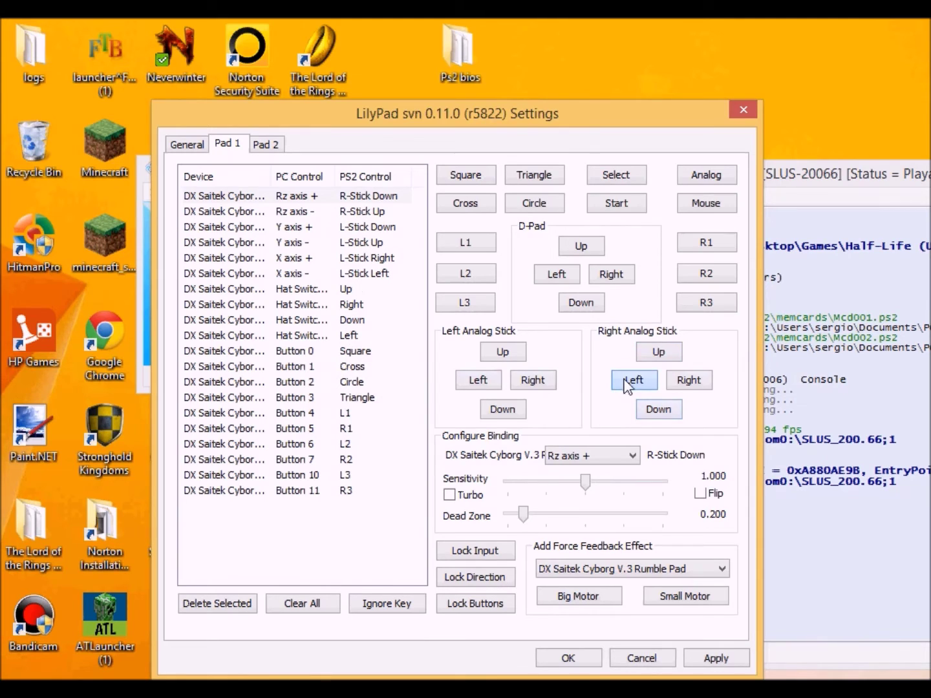
{"action": "left_click", "coordinate": [687, 380]}
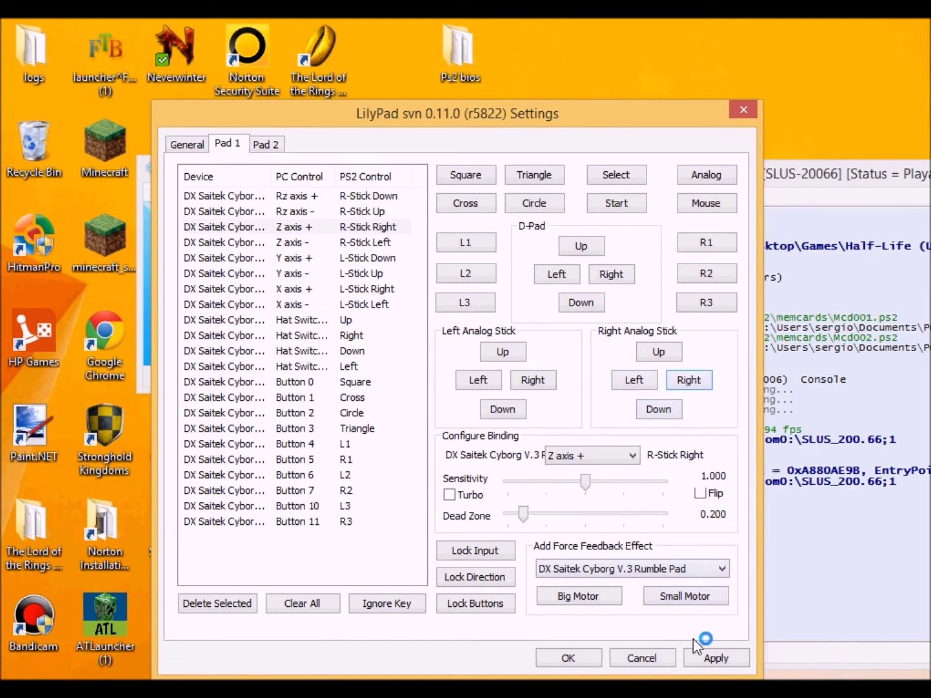
{"action": "left_click", "coordinate": [715, 660]}
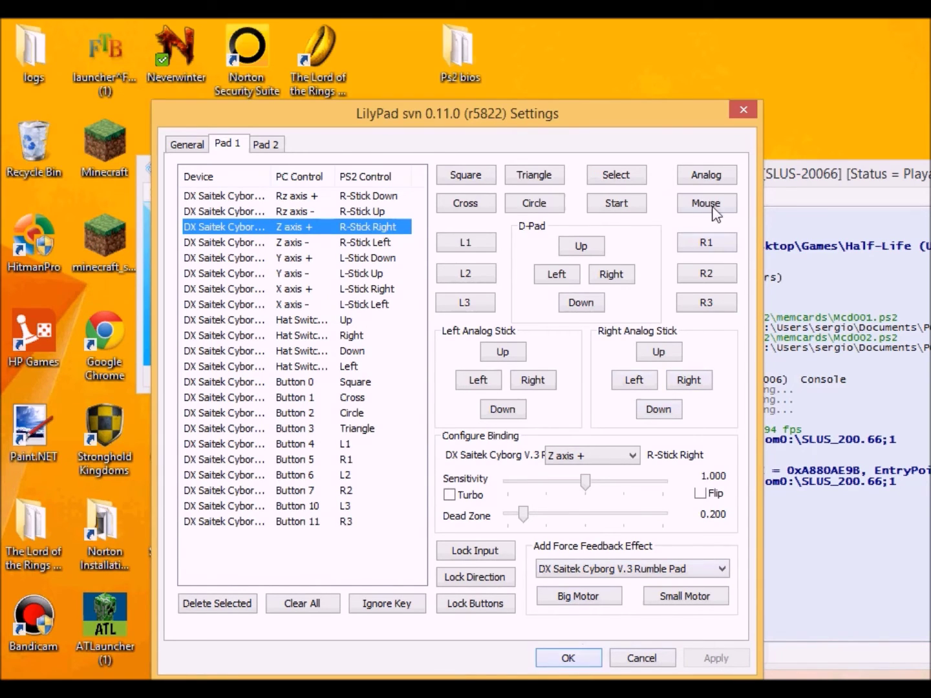
- Bind Start to gamepad Button 9 and Select to Button 8, and save and close the controller settings
{"action": "left_click", "coordinate": [617, 180]}
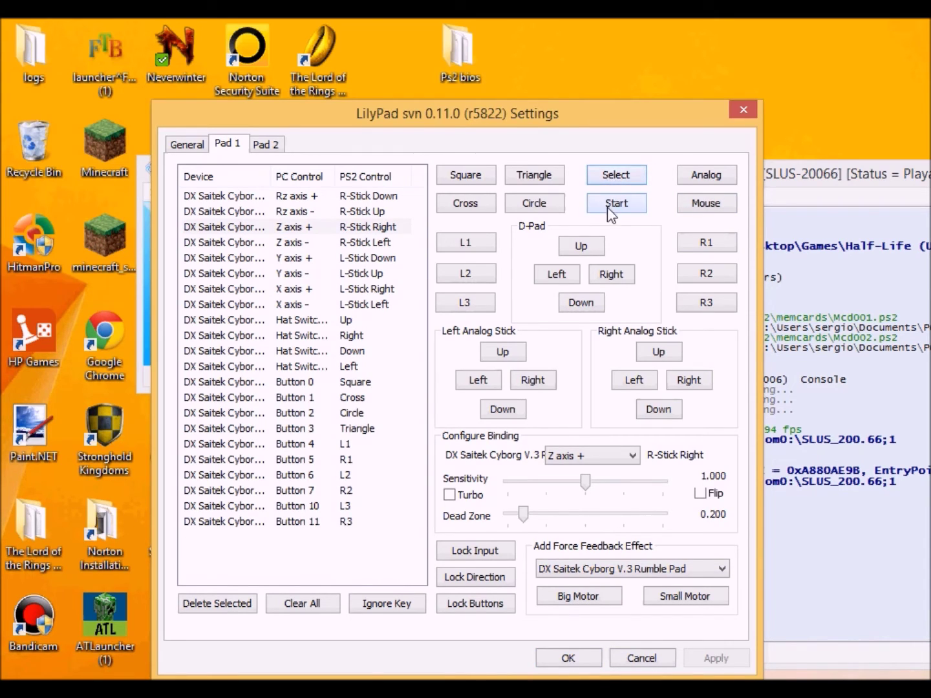
{"action": "left_click", "coordinate": [616, 204]}
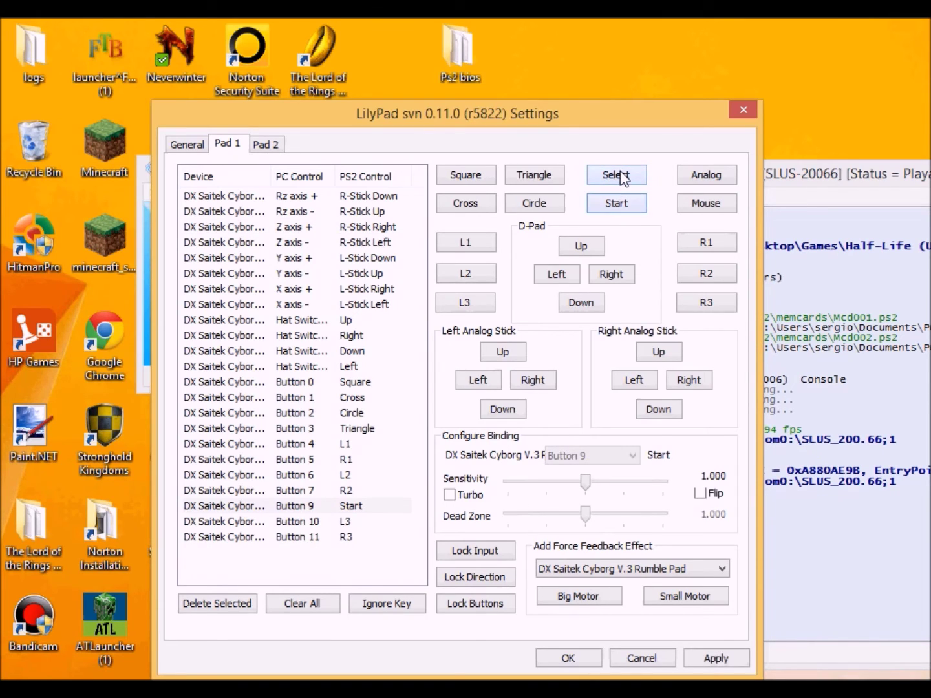
{"action": "left_click", "coordinate": [620, 176]}
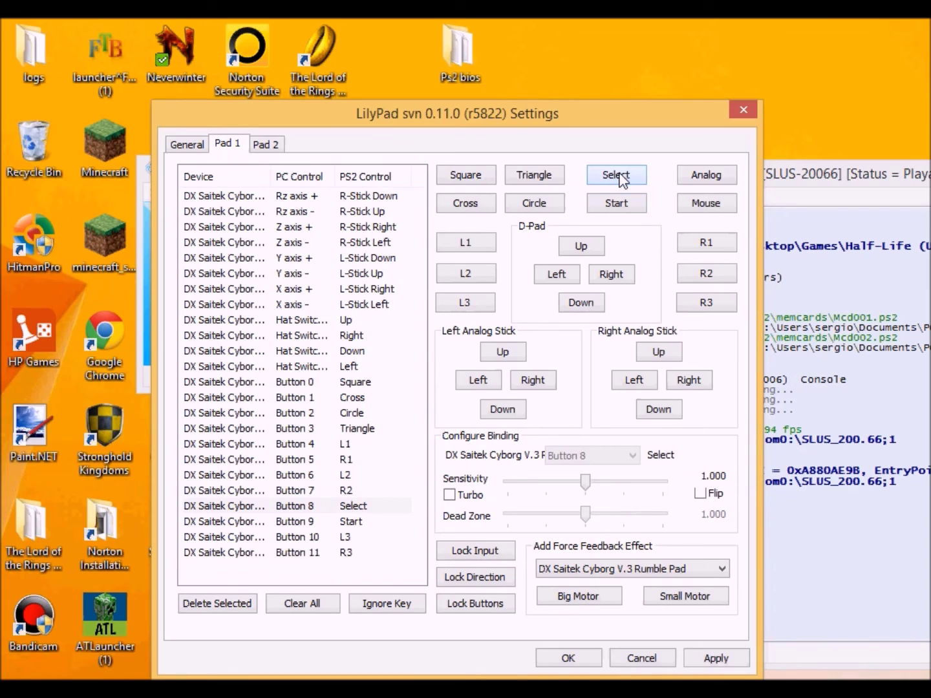
{"action": "left_click", "coordinate": [712, 659]}
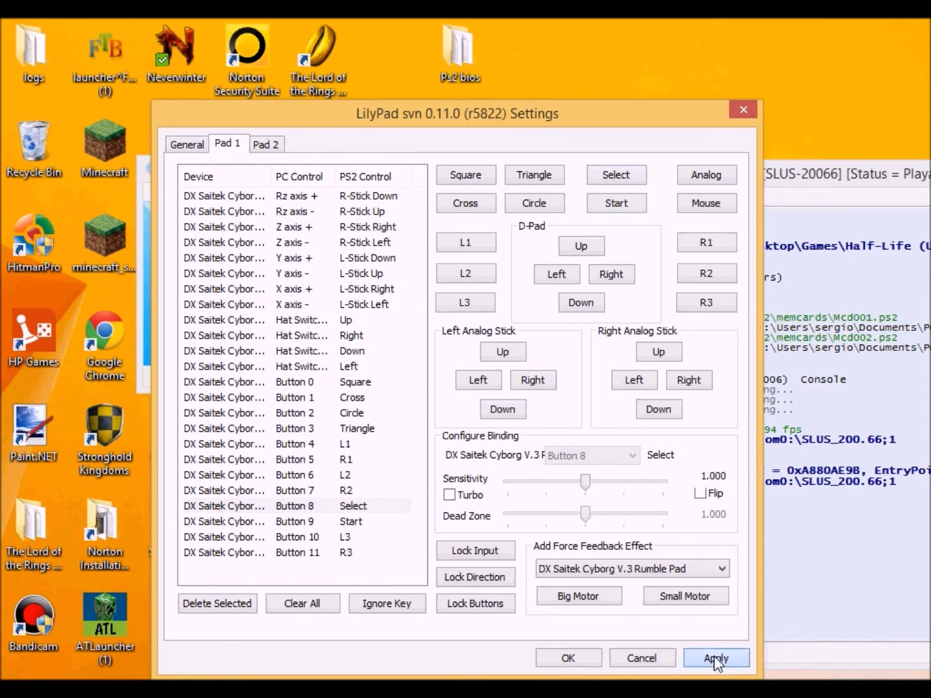
{"action": "left_click", "coordinate": [550, 658]}
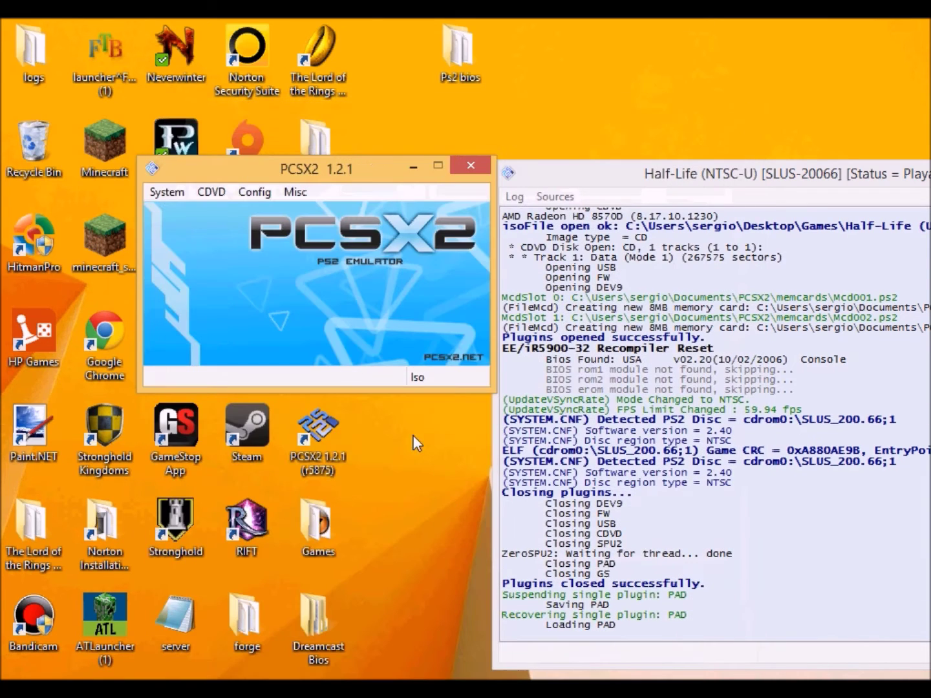
- Resume the paused Half-Life game and agree to format the slot 1 memory card and save the system data file
{"action": "left_click", "coordinate": [171, 197]}
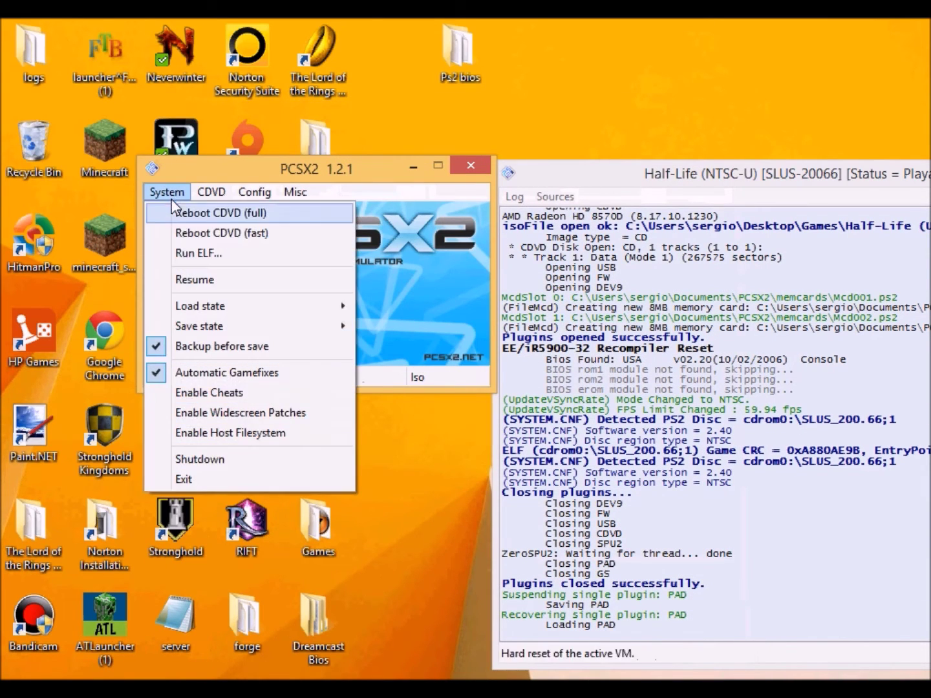
{"action": "left_click", "coordinate": [195, 280]}
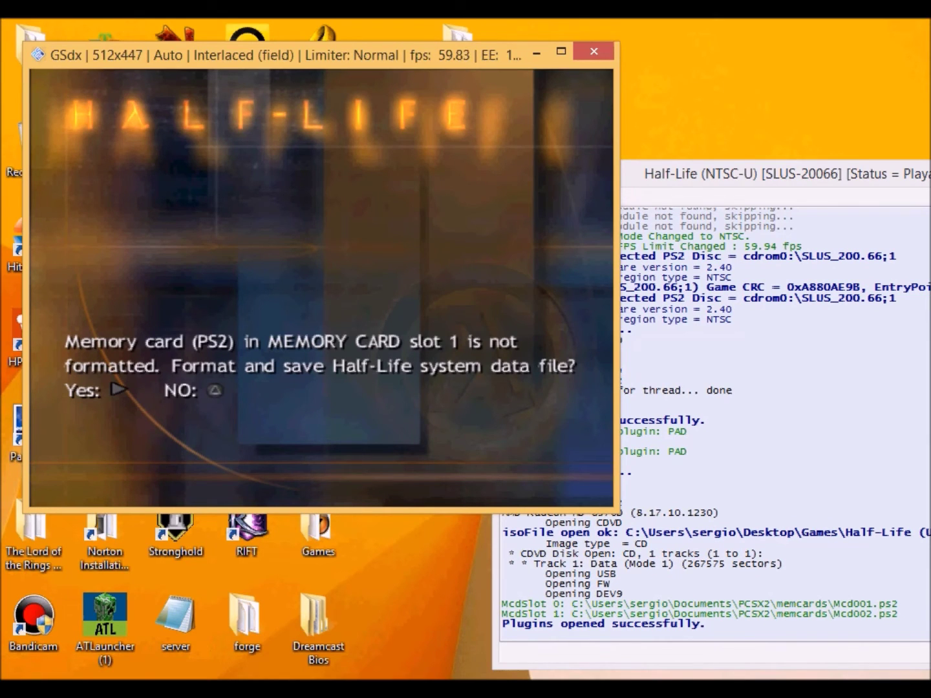
{"action": "key", "text": "Return"}
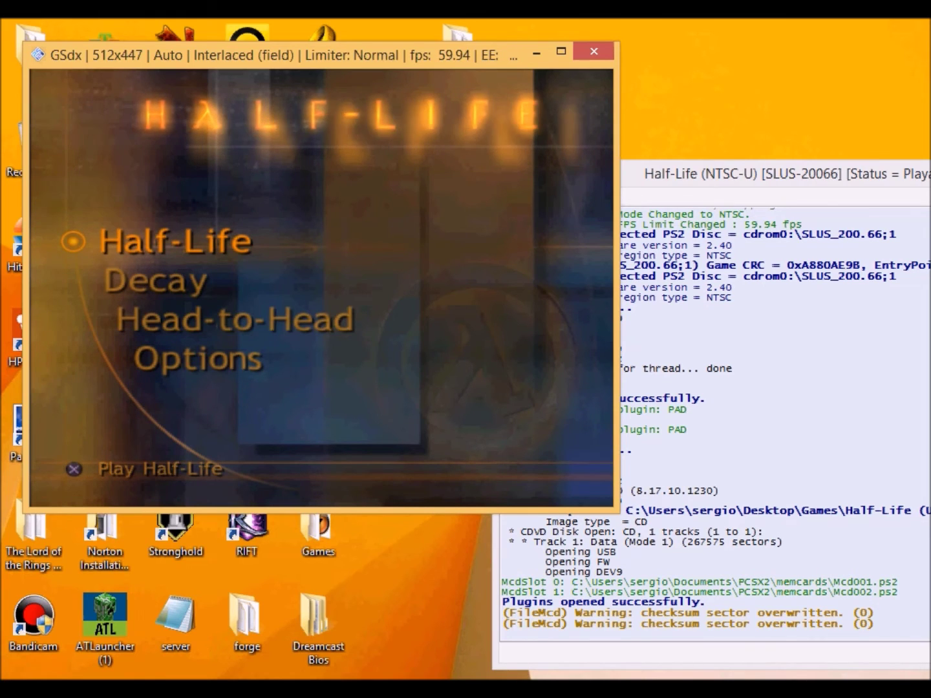
- Start the Training (Hazard Course) mode of Half-Life from the game's main menu
{"action": "key", "text": "Down"}
{"action": "key", "text": "Up"}
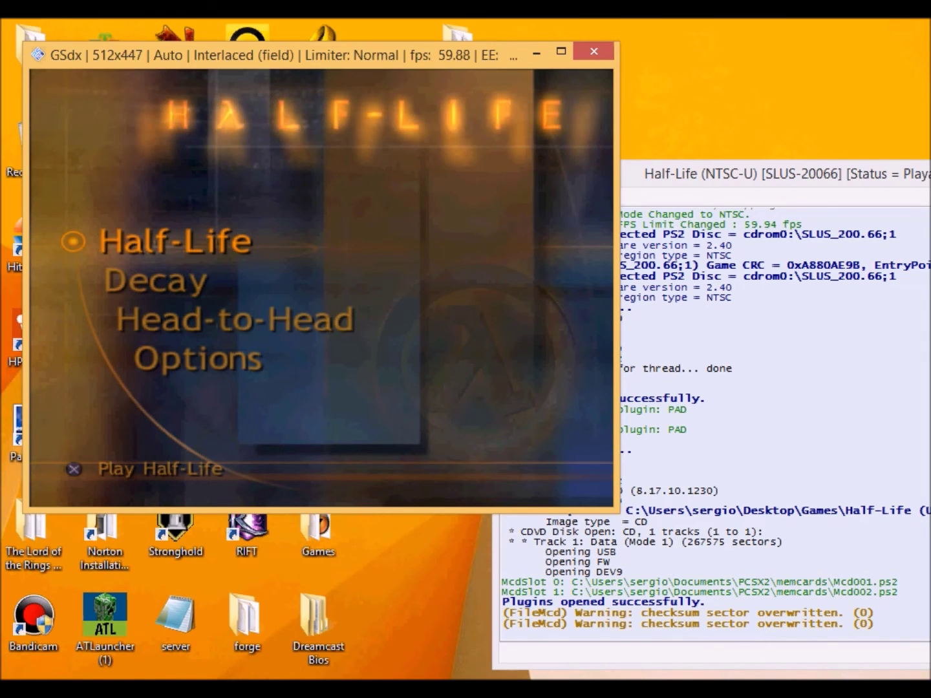
{"action": "key", "text": "Return"}
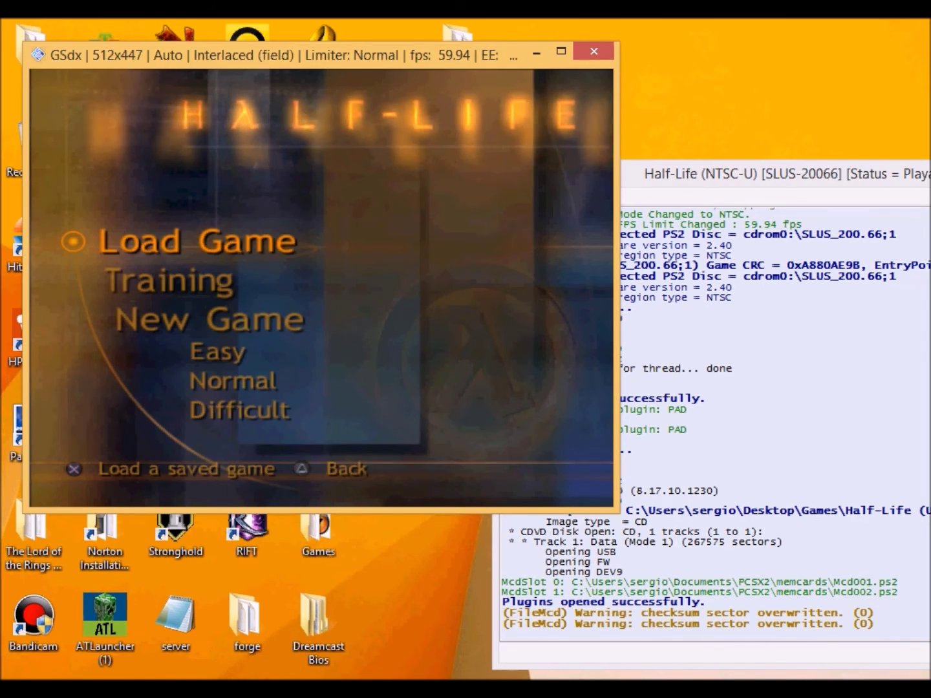
{"action": "key", "text": "Down"}
{"action": "key", "text": "Down"}
{"action": "key", "text": "Up"}
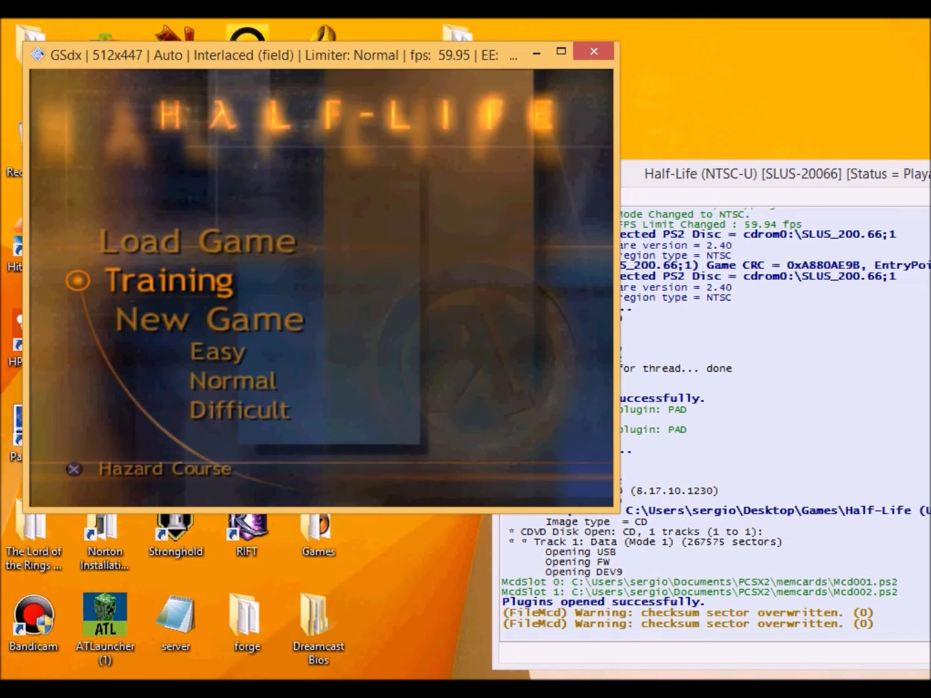
{"action": "key", "text": "Return"}
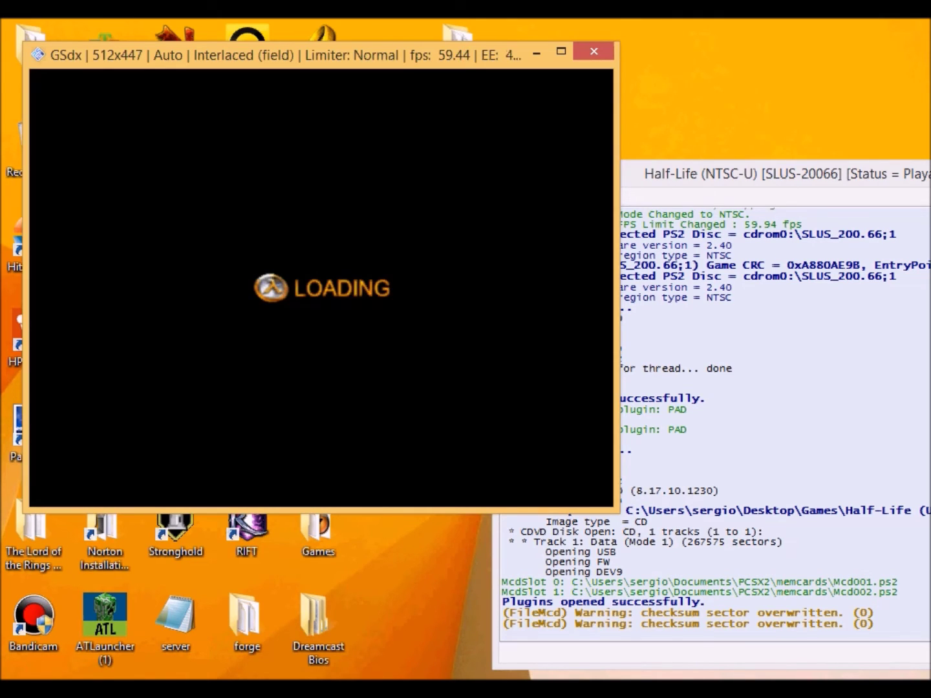